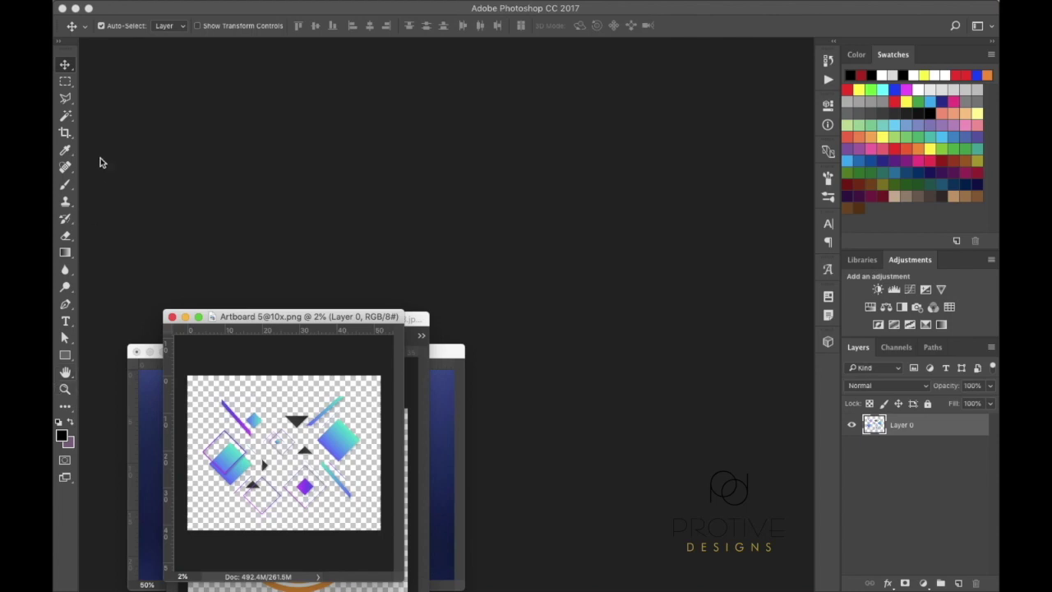
- Examine the Lasso and Marquee tool variants, finishing with the Move tool active
left_click(57, 43)
left_click(58, 42)
left_click(69, 101)
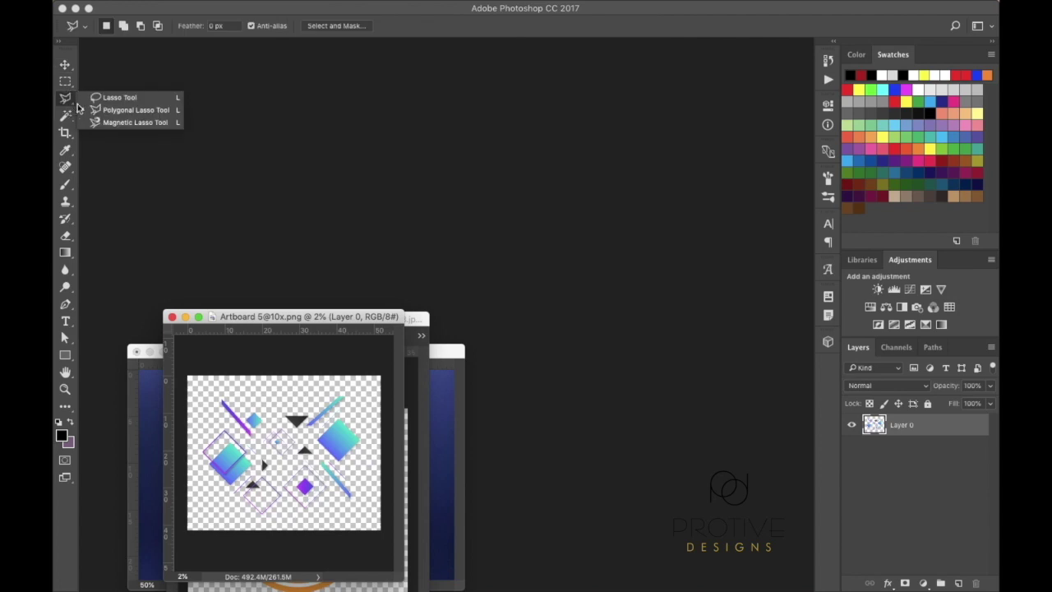
left_click(129, 111)
left_click(73, 87)
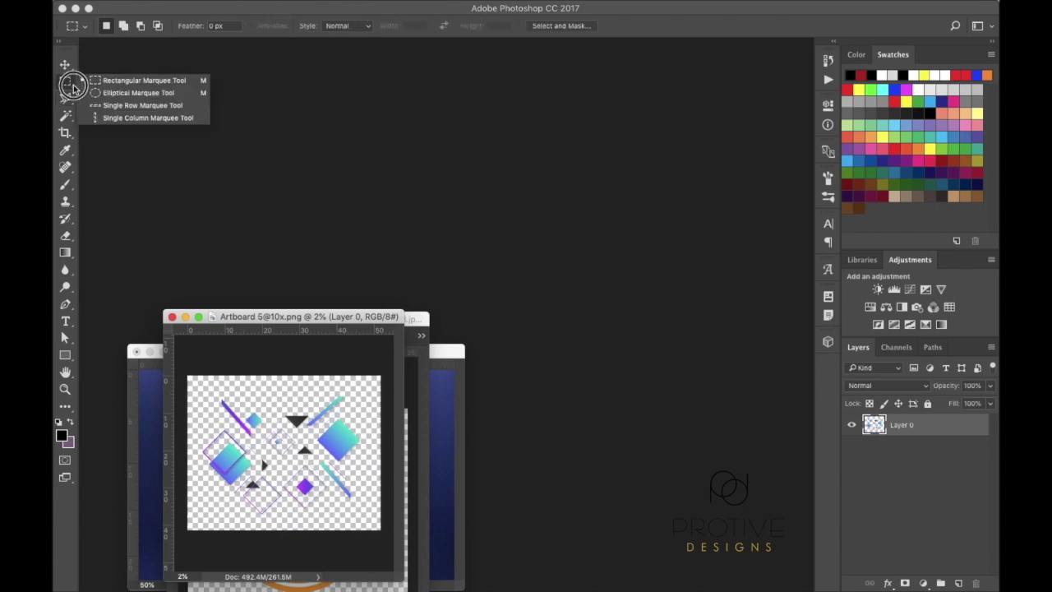
left_click(120, 86)
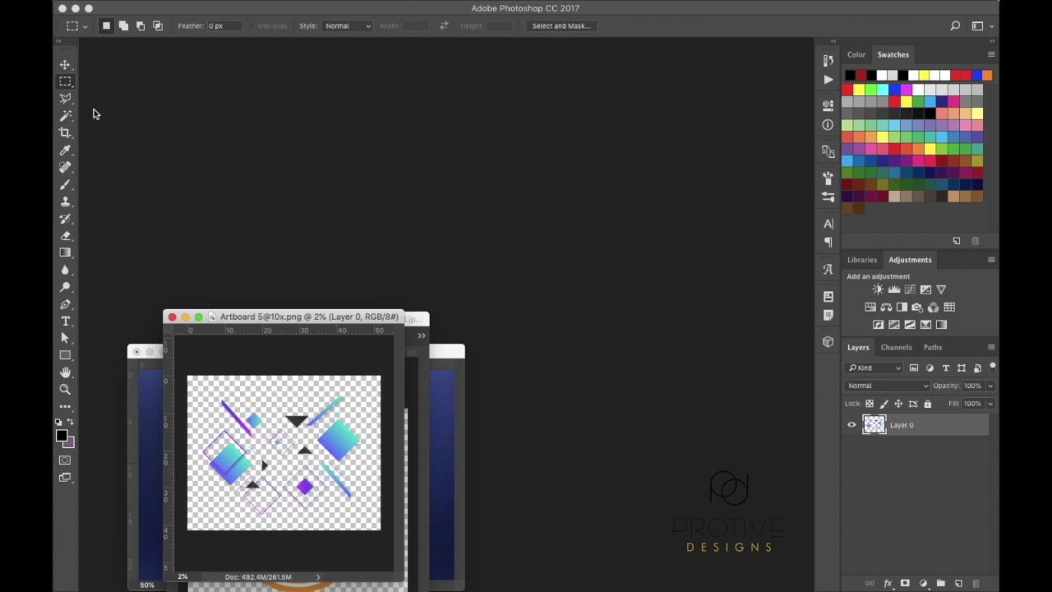
left_click(66, 69)
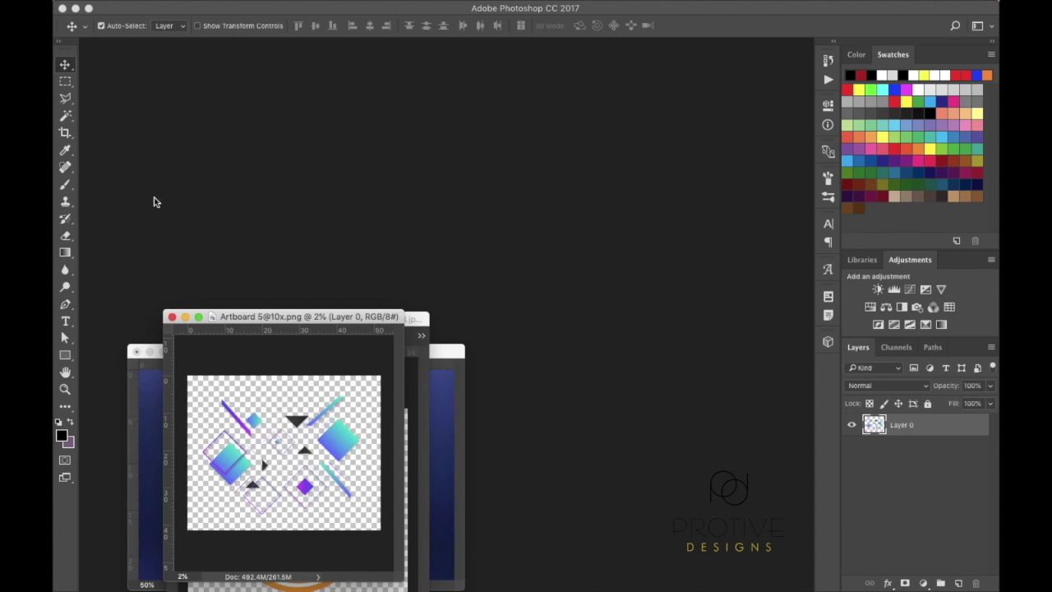
- Sample the teal at the upper part of the artwork's large right-hand diamond as the foreground colour with the Eyedropper
left_click(66, 153)
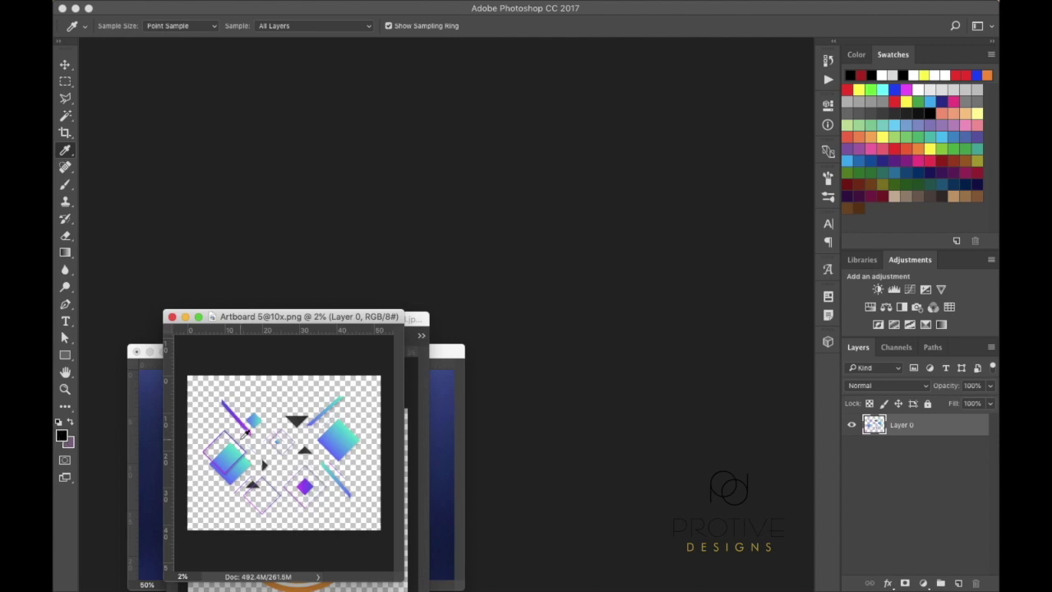
left_click(350, 422)
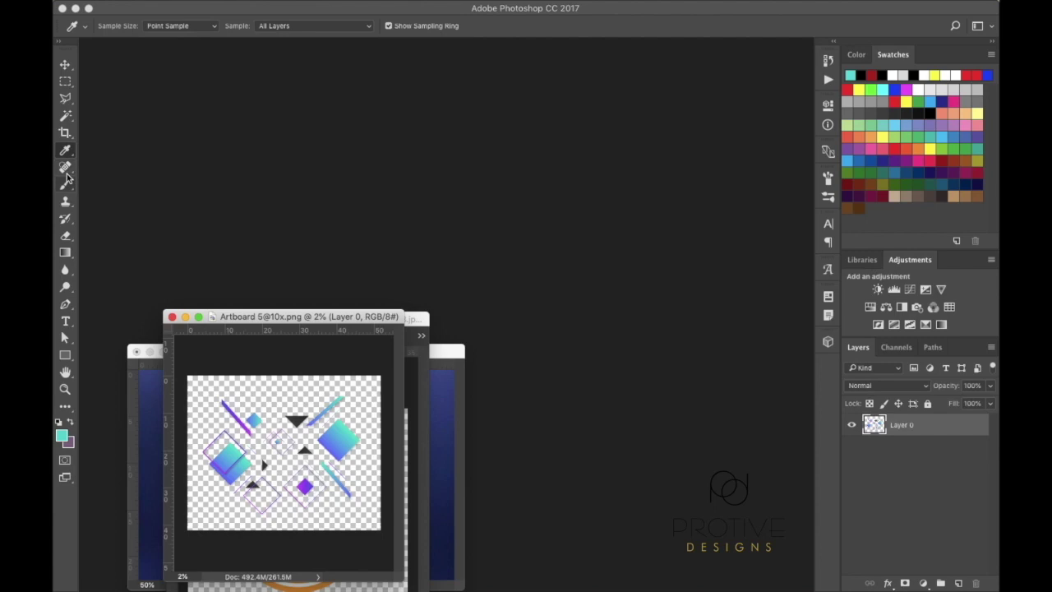
- Examine the variants of the Healing Brush, Dodge and Blur tools, finishing with the Move tool active
left_click(67, 170)
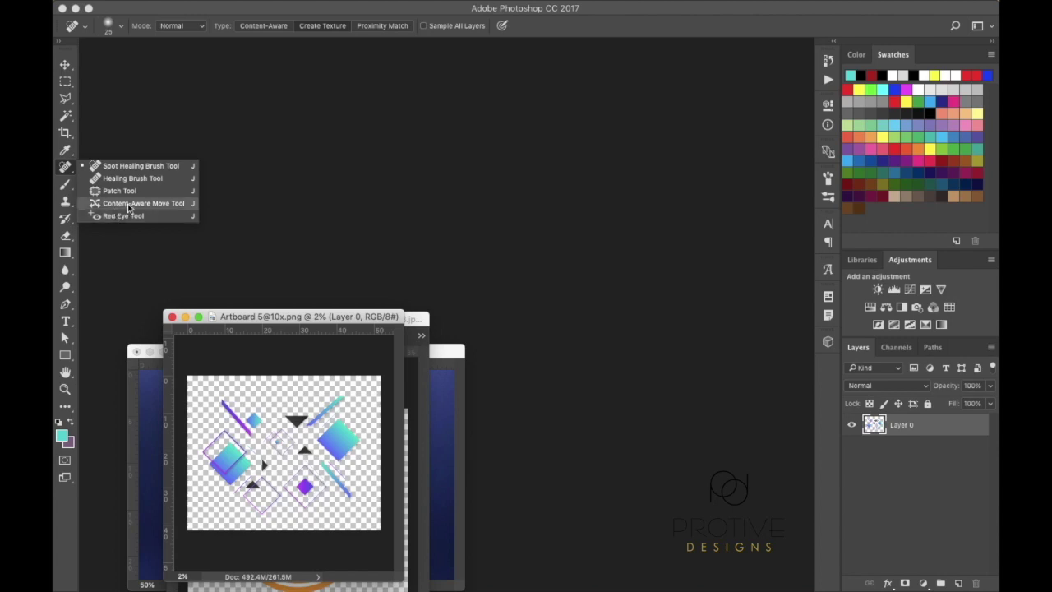
left_click(67, 169)
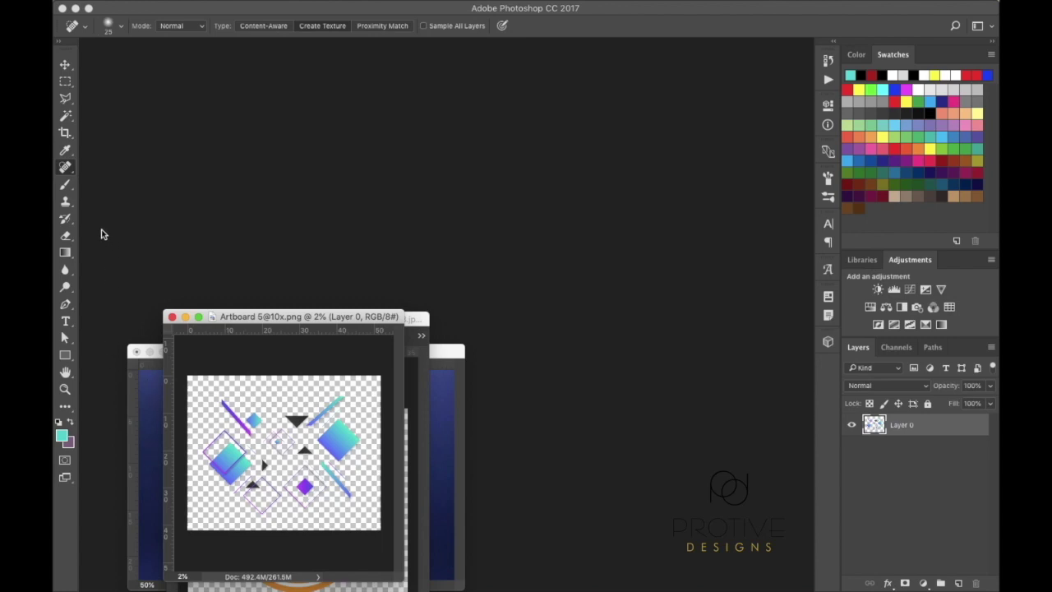
left_click(72, 292)
left_click(72, 292)
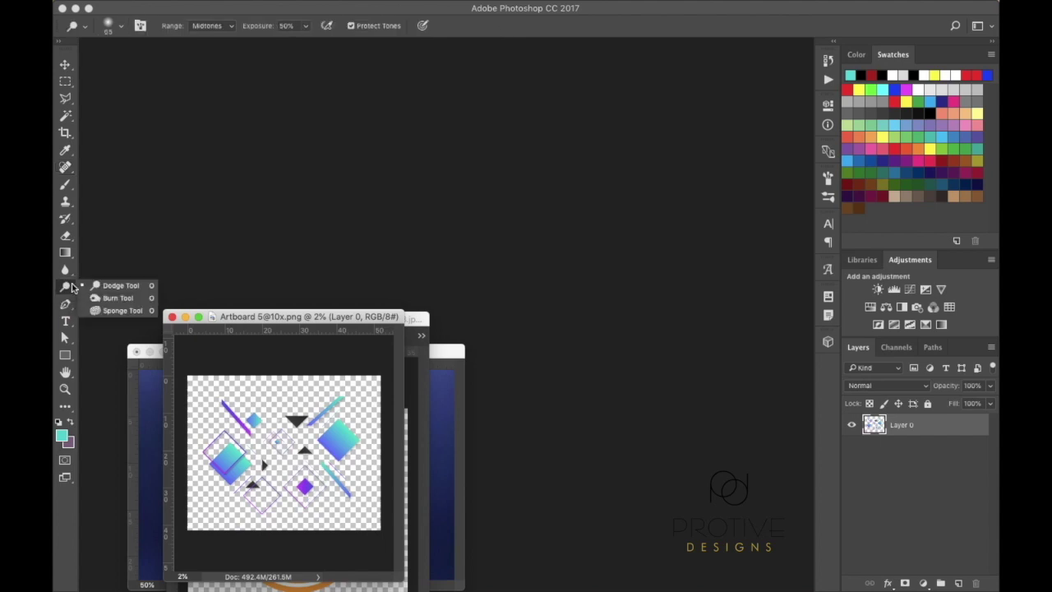
left_click(70, 274)
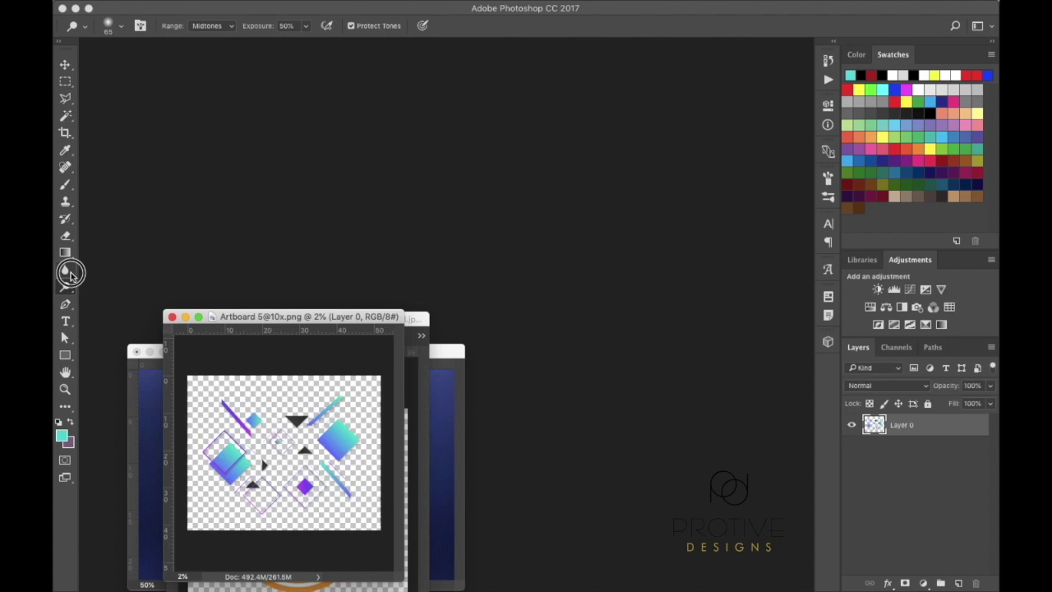
left_click(70, 272)
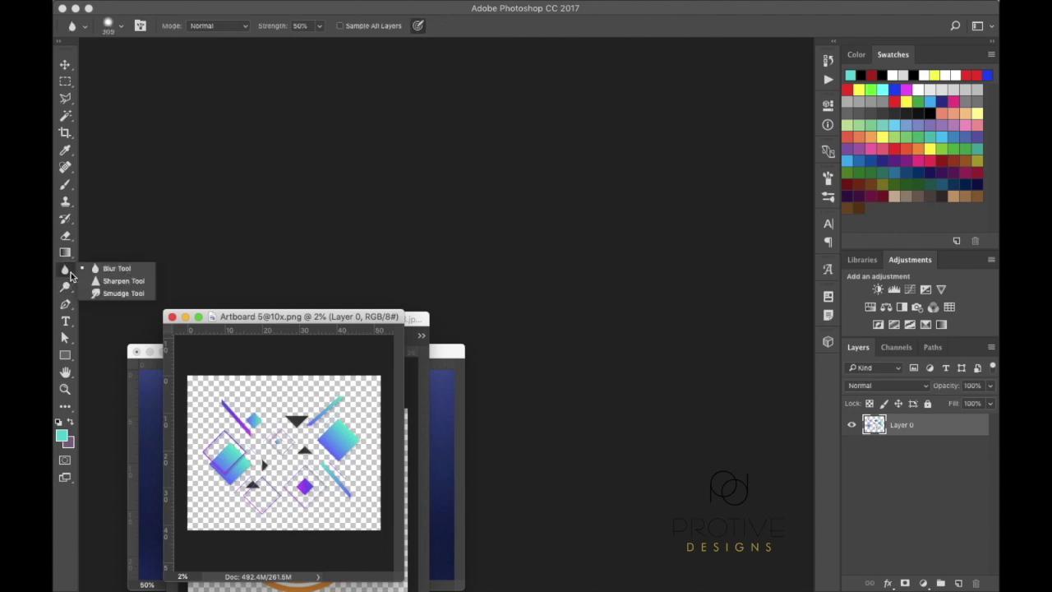
left_click(71, 272)
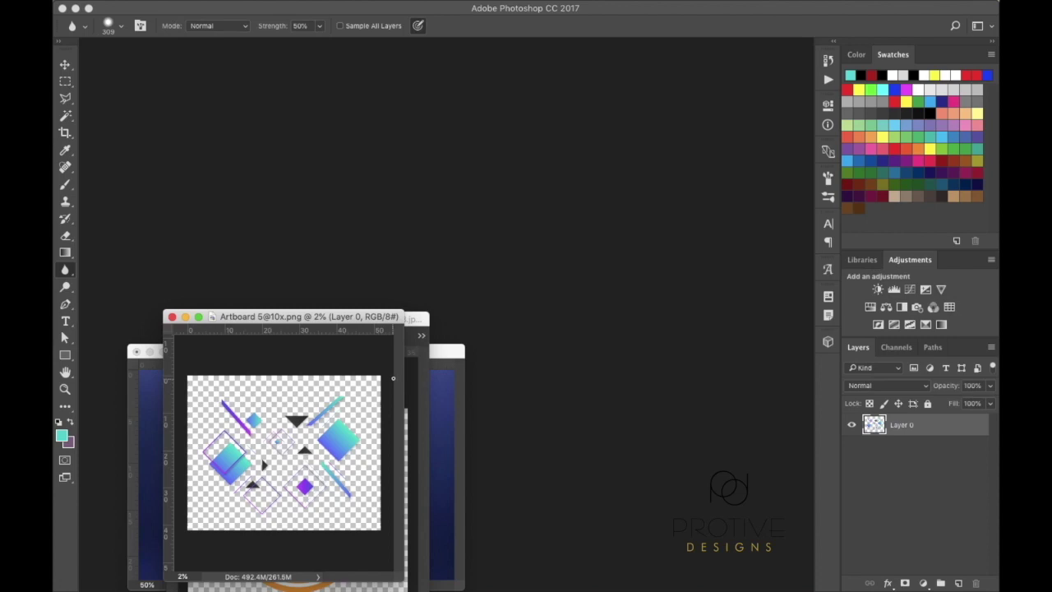
left_click(65, 64)
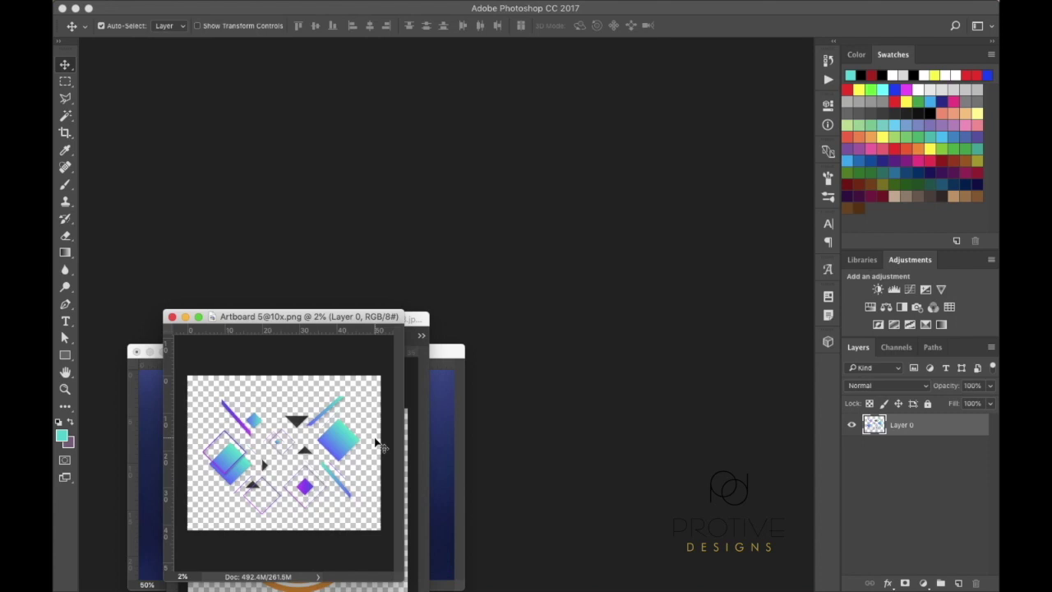
- Examine the Type tool variants and the shapes available for the Custom Shape Tool
left_click(70, 328)
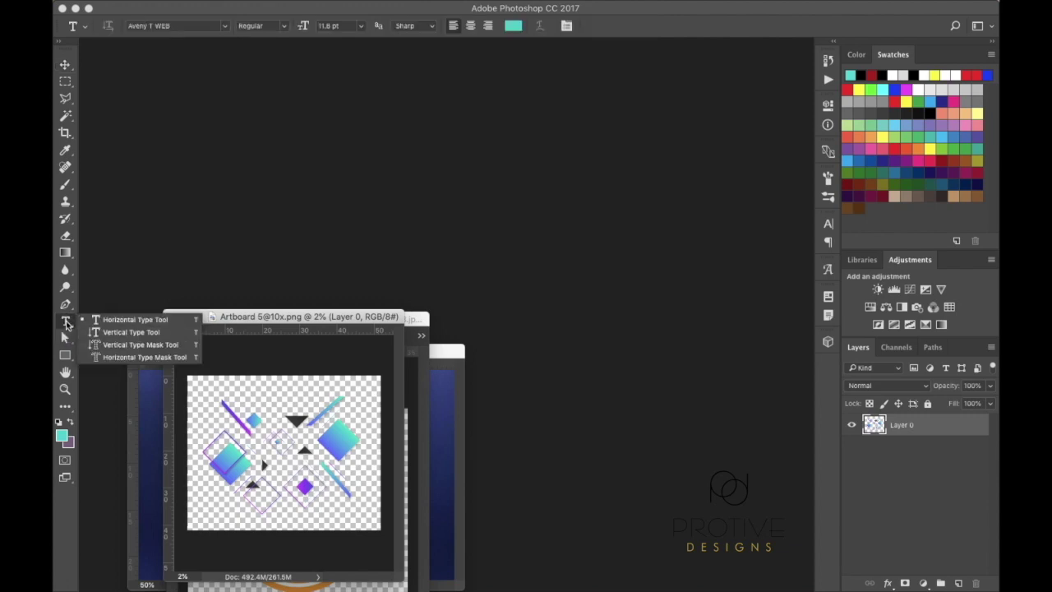
left_click(65, 323)
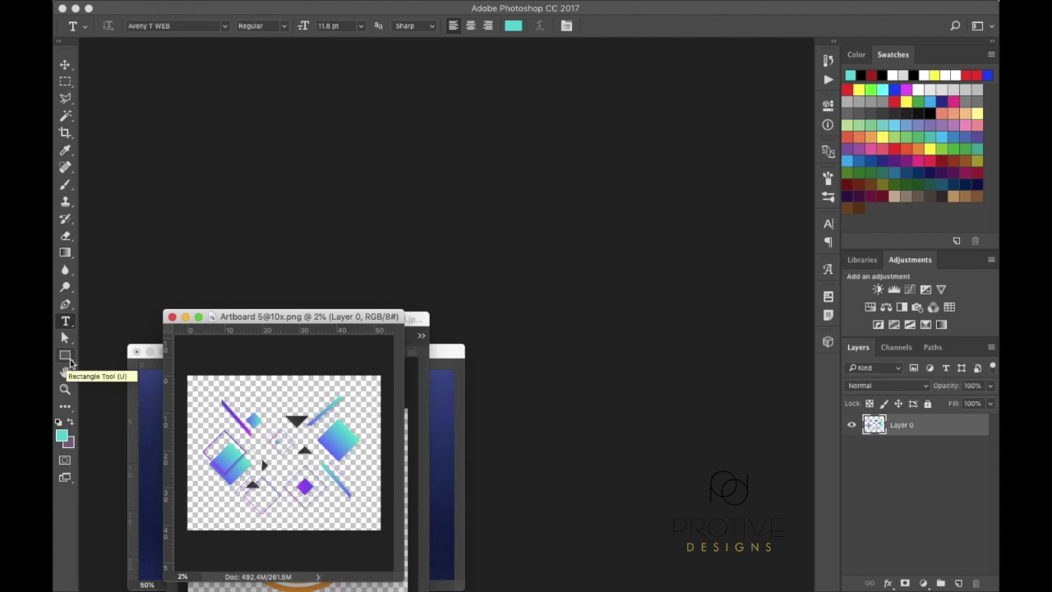
left_click(67, 360)
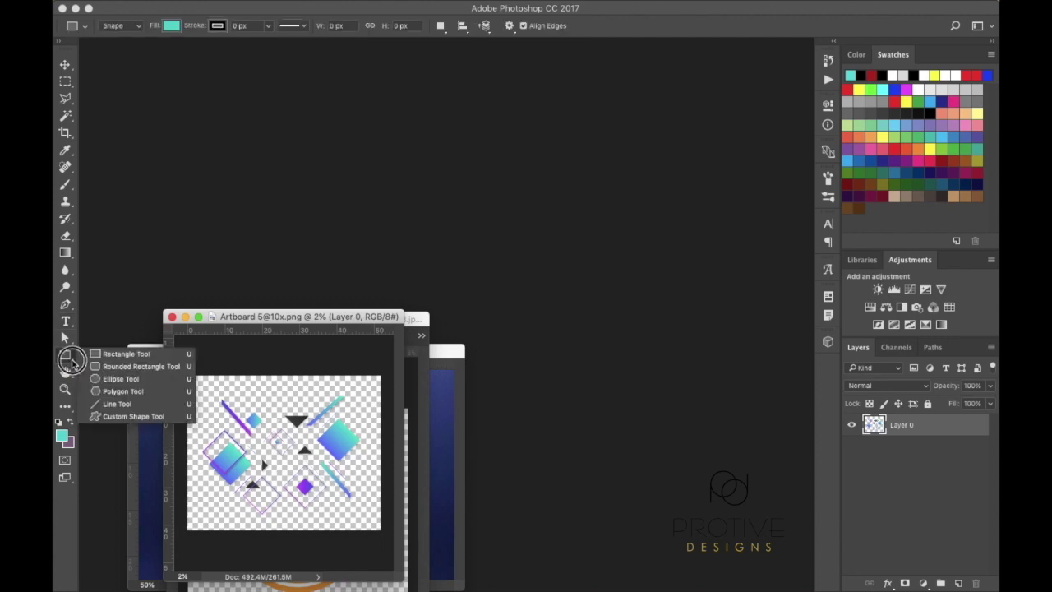
left_click(125, 417)
left_click(566, 29)
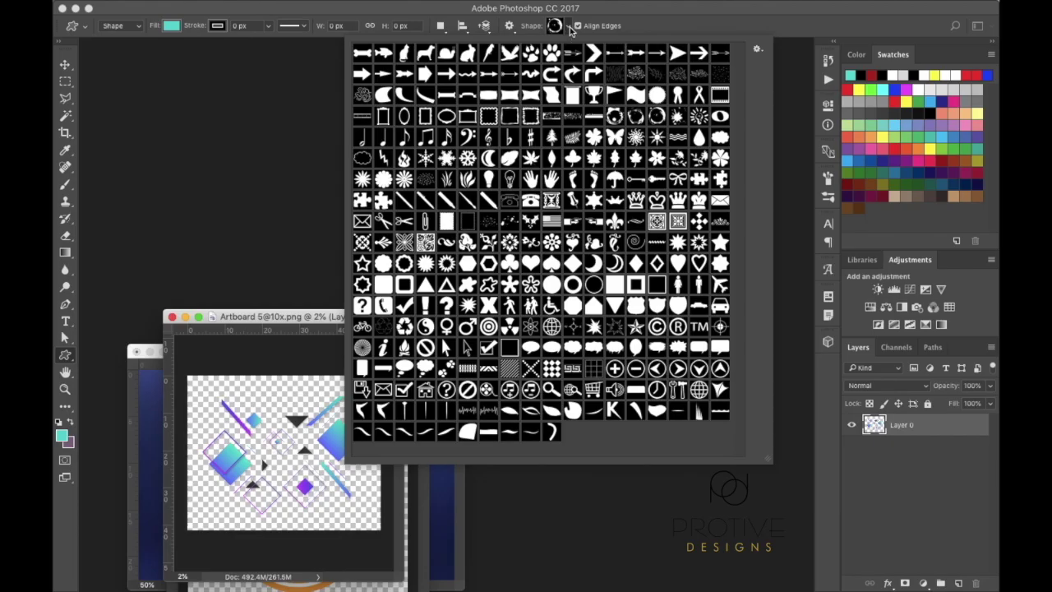
left_click(571, 28)
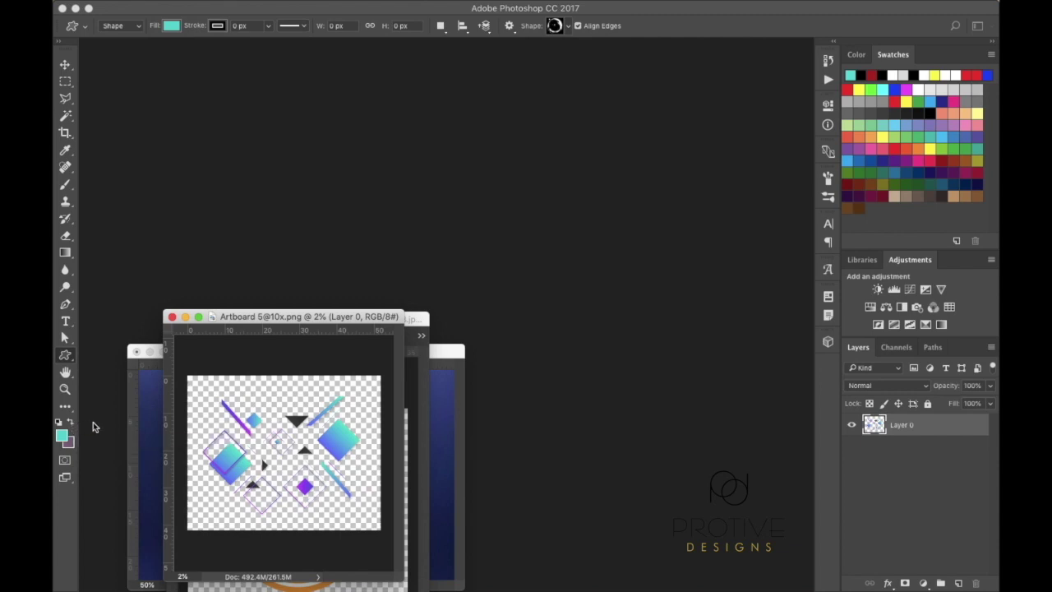
- Swap the foreground and background colours and swap them back
key("x")
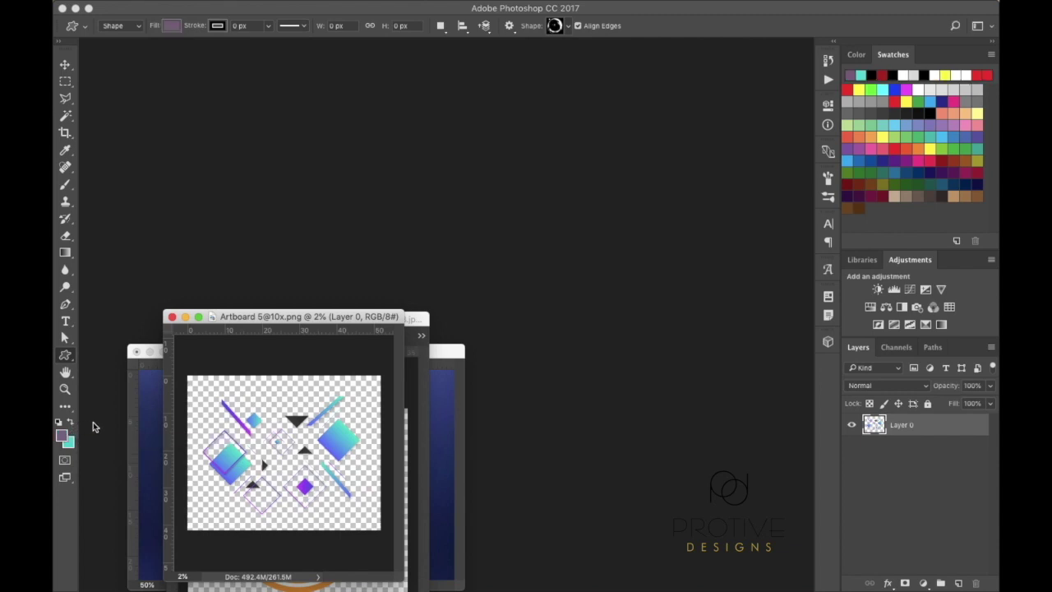
key("x")
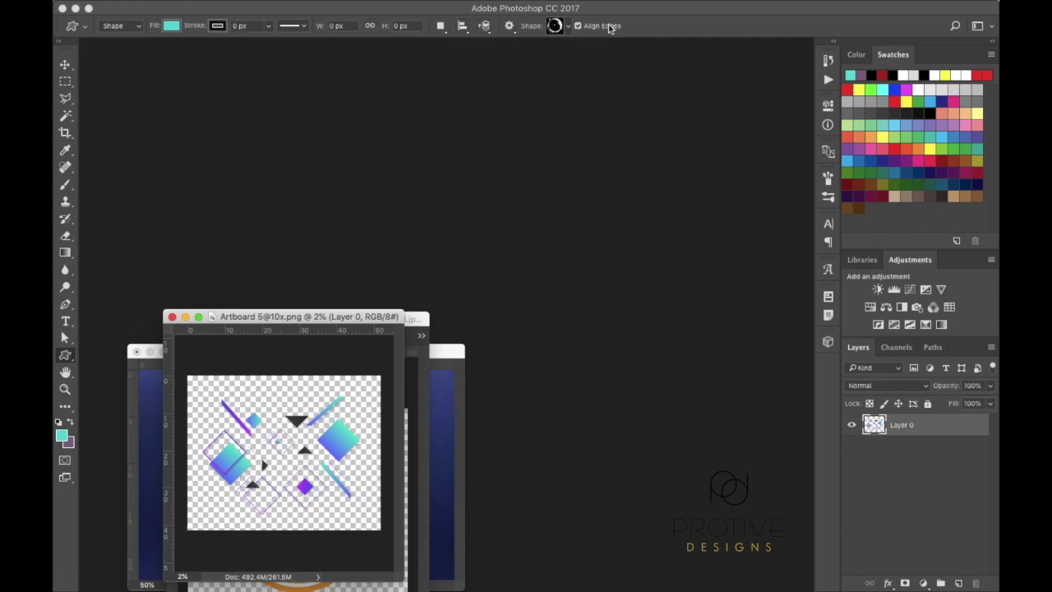
- Check the Custom Shape Tool's presets and the Type tool's options, returning to the Move tool
left_click(84, 28)
left_click(84, 28)
left_click(67, 65)
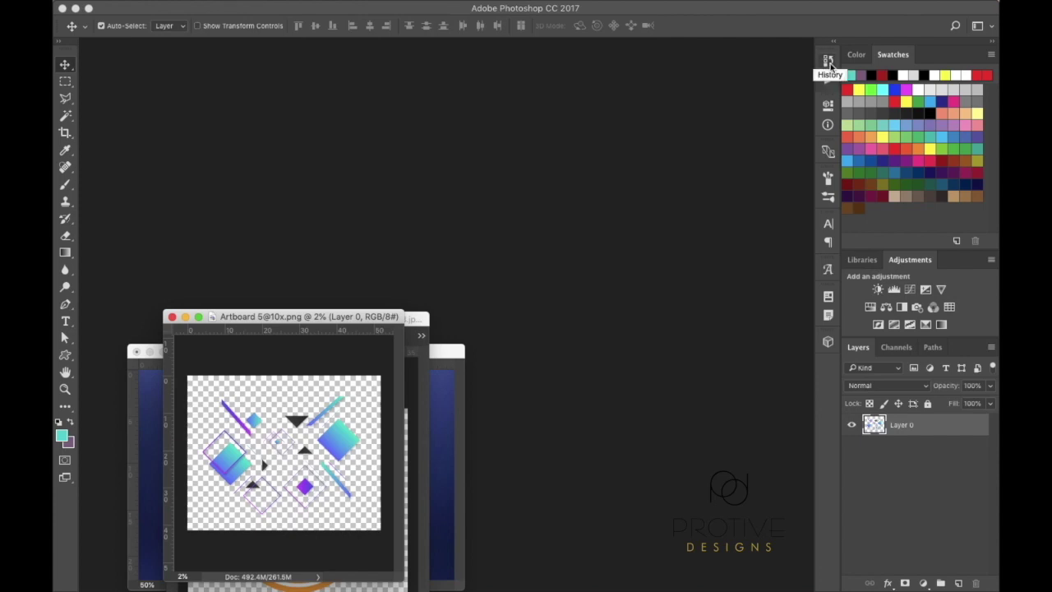
left_click(64, 322)
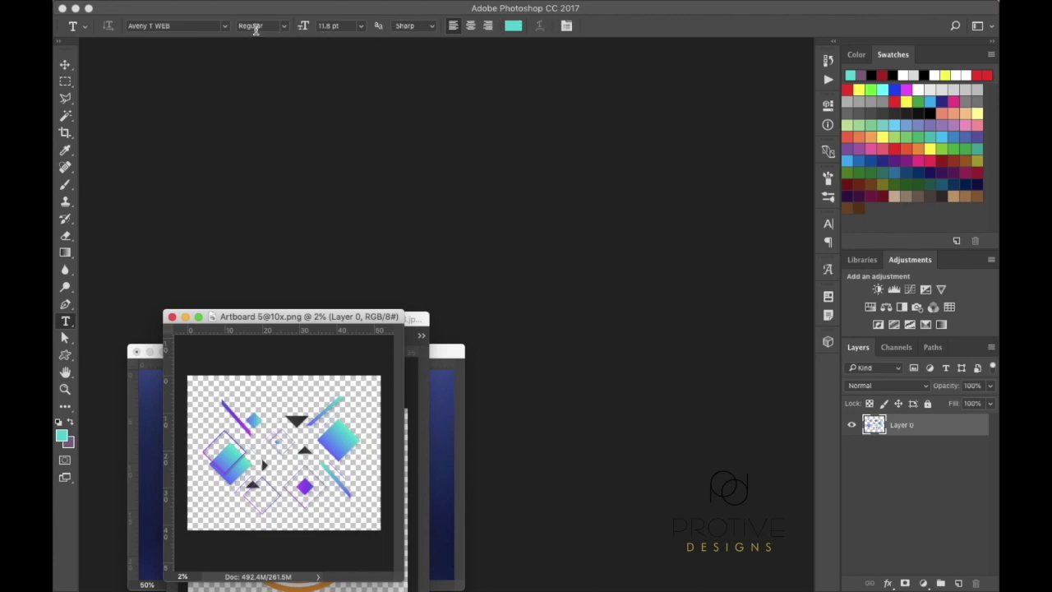
left_click(66, 64)
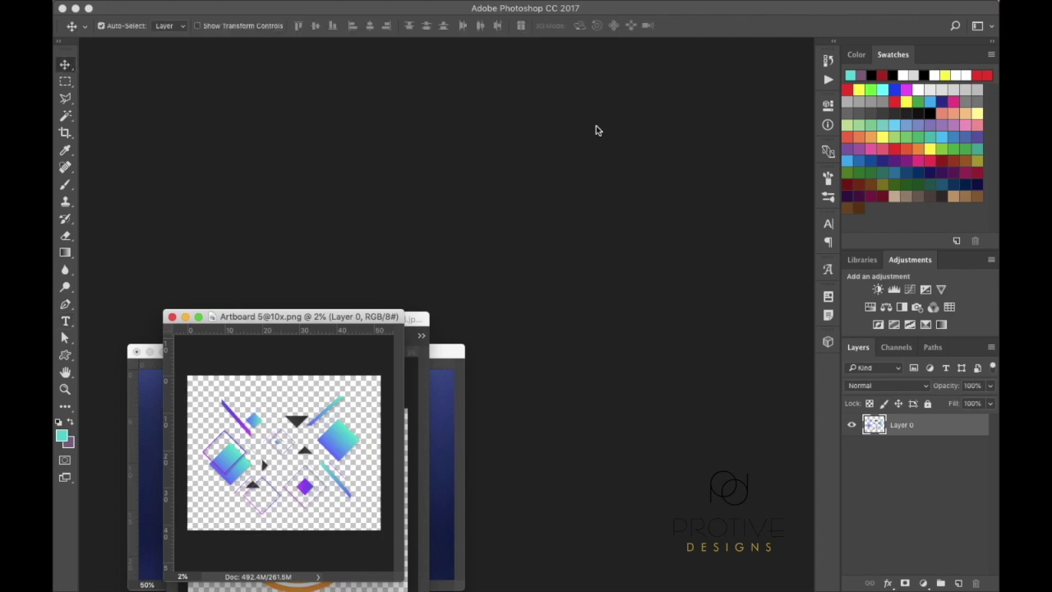
- Inspect the character formatting, brush settings and pixel layer properties, closing each one again
left_click(828, 223)
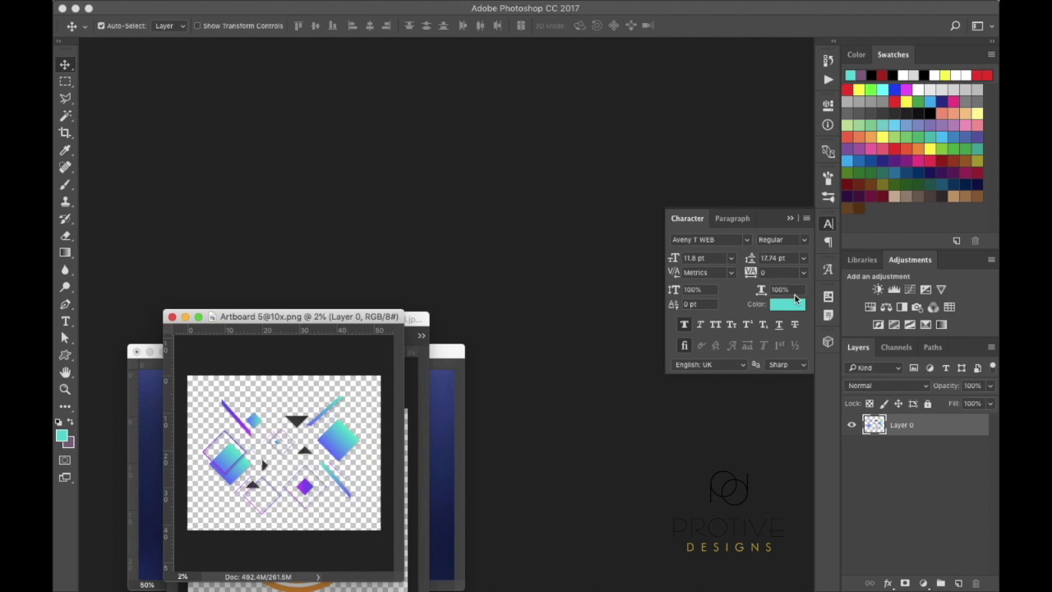
left_click(829, 225)
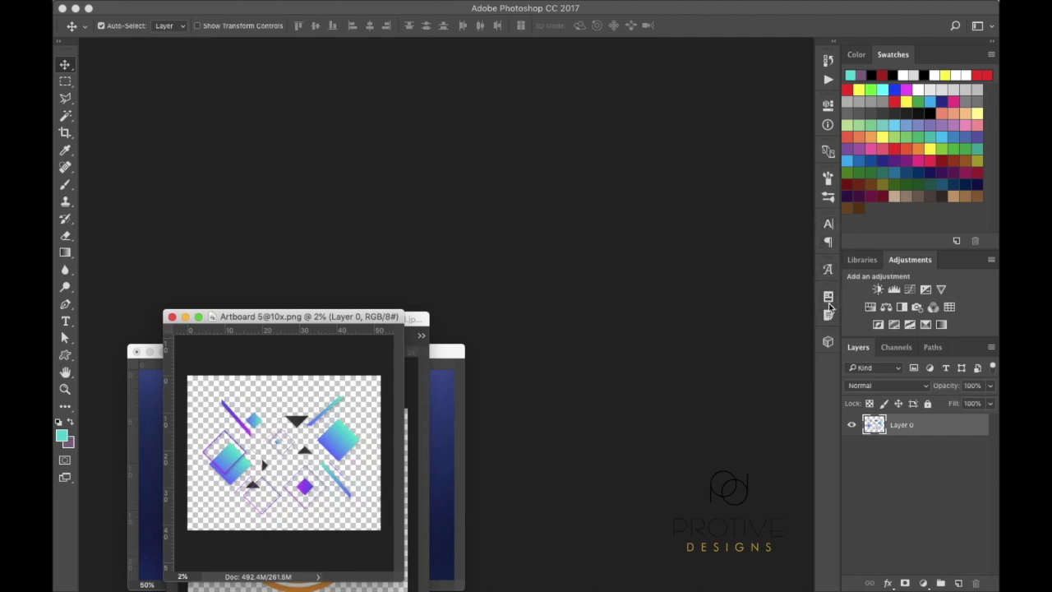
left_click(829, 181)
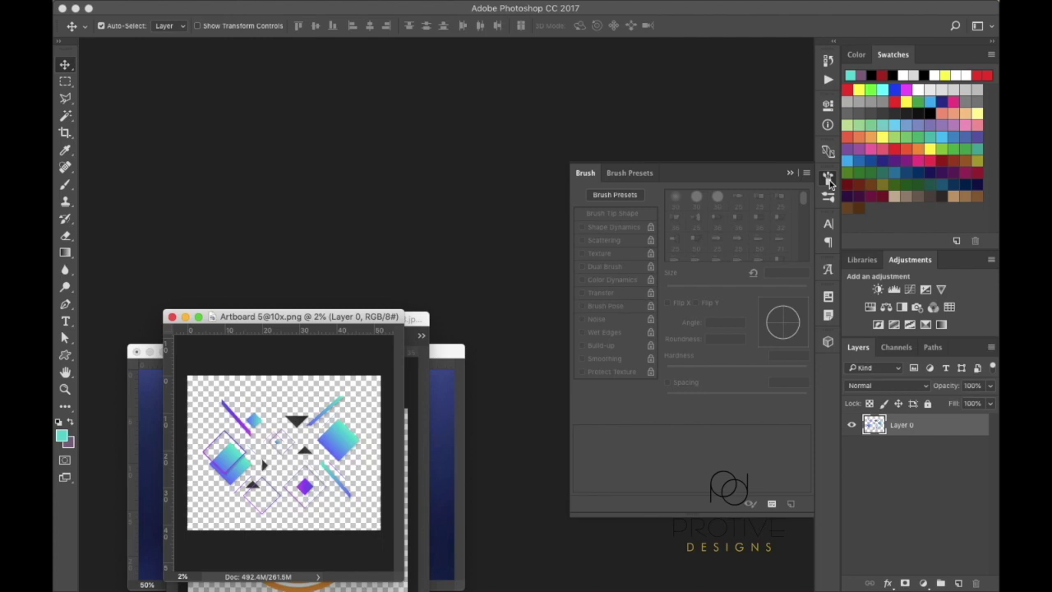
left_click(829, 181)
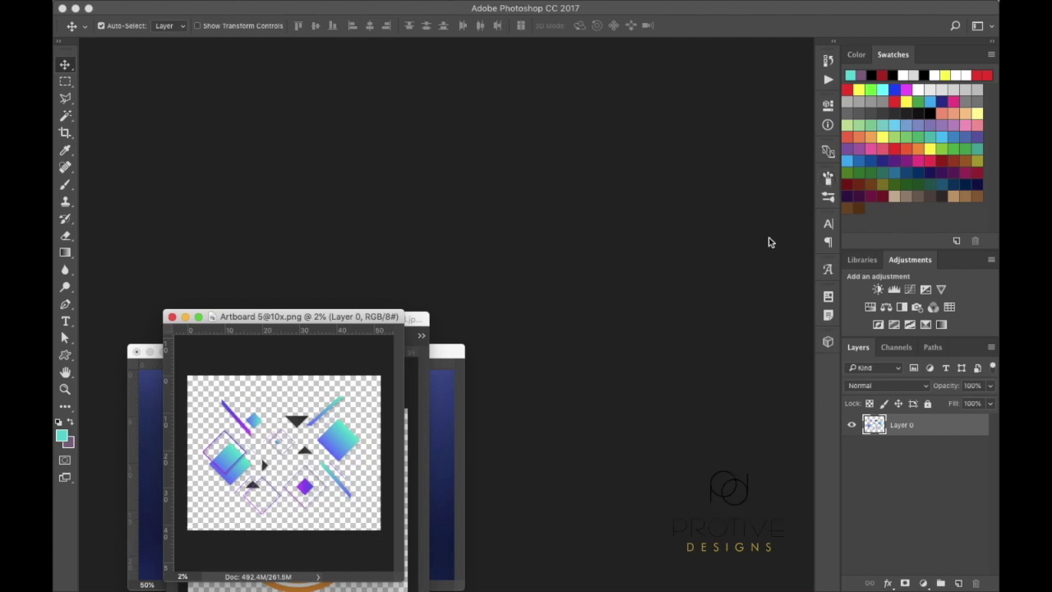
left_click(828, 107)
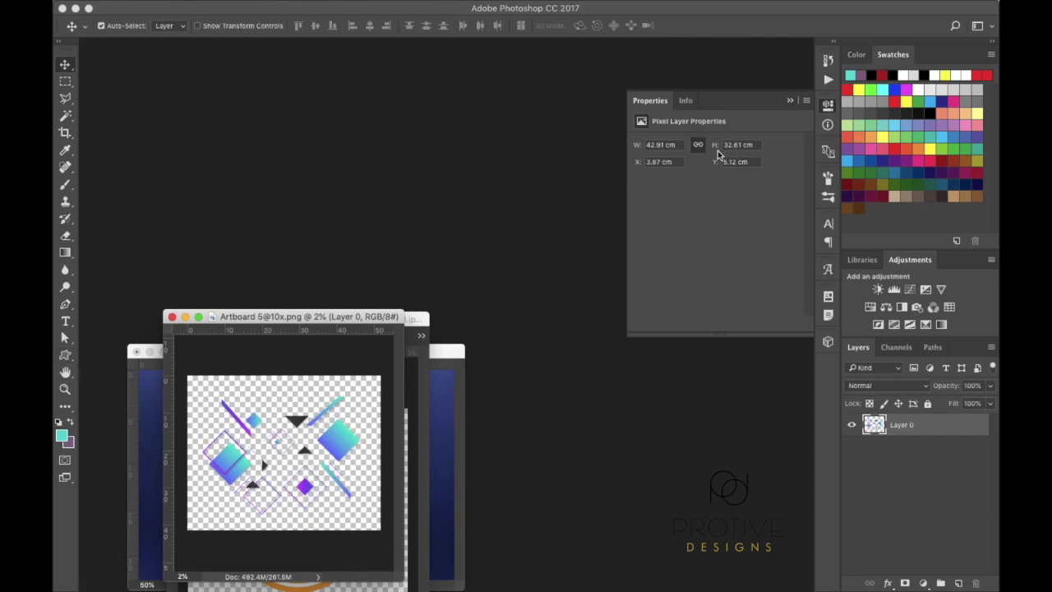
left_click(790, 102)
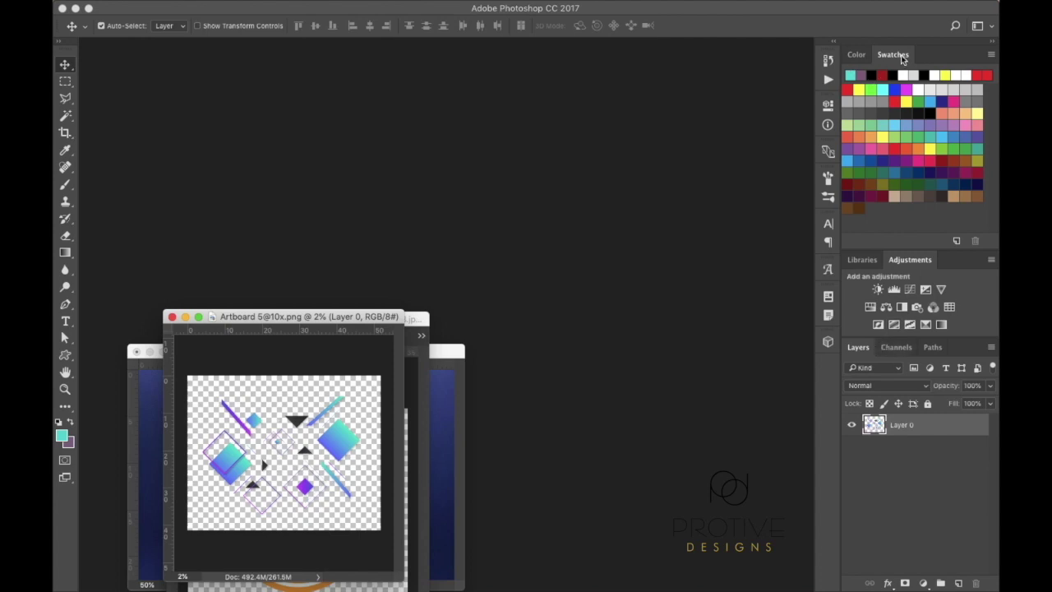
- Compare the colour spectrum with the swatches and view the foreground Color Picker without changing the colour
left_click(859, 55)
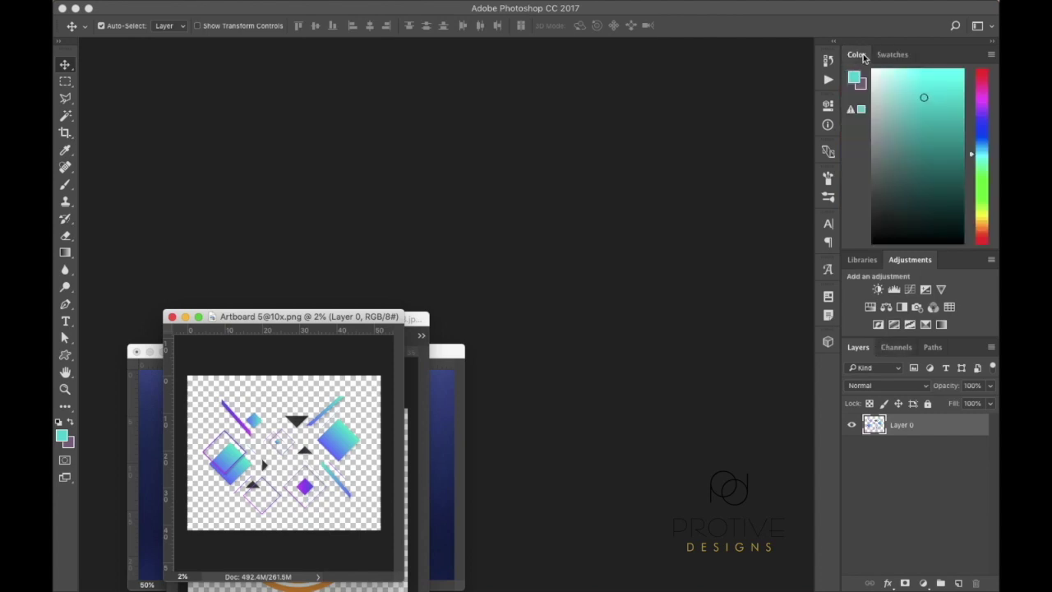
left_click(63, 437)
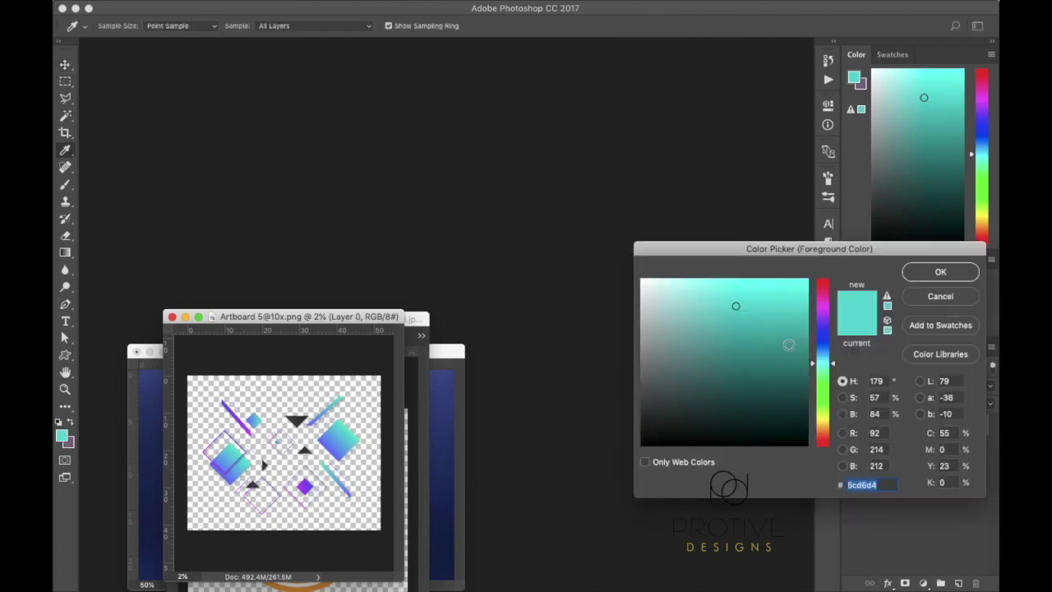
left_click(941, 297)
left_click(894, 54)
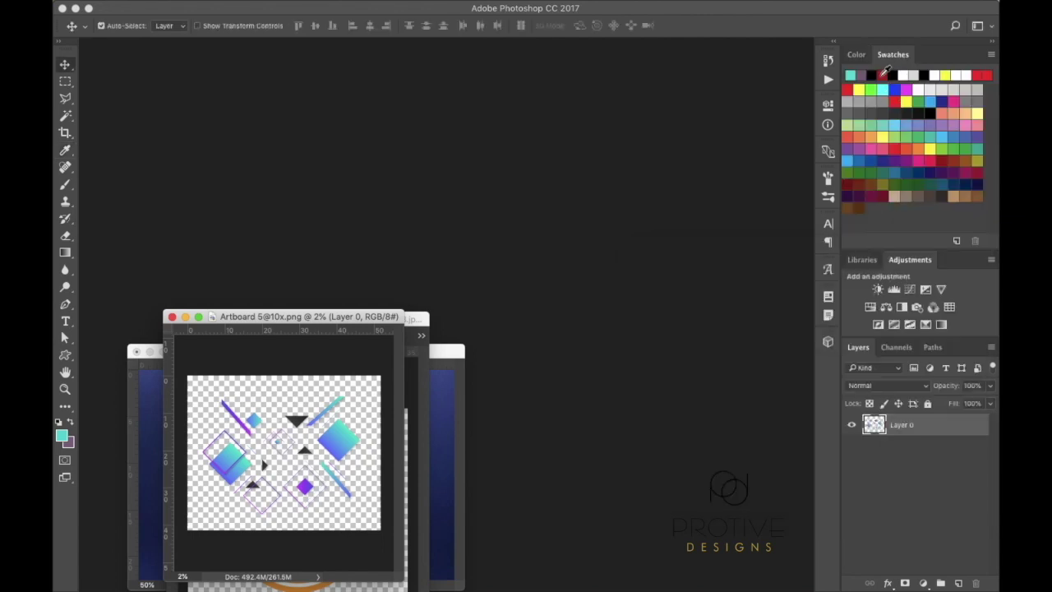
left_click(857, 54)
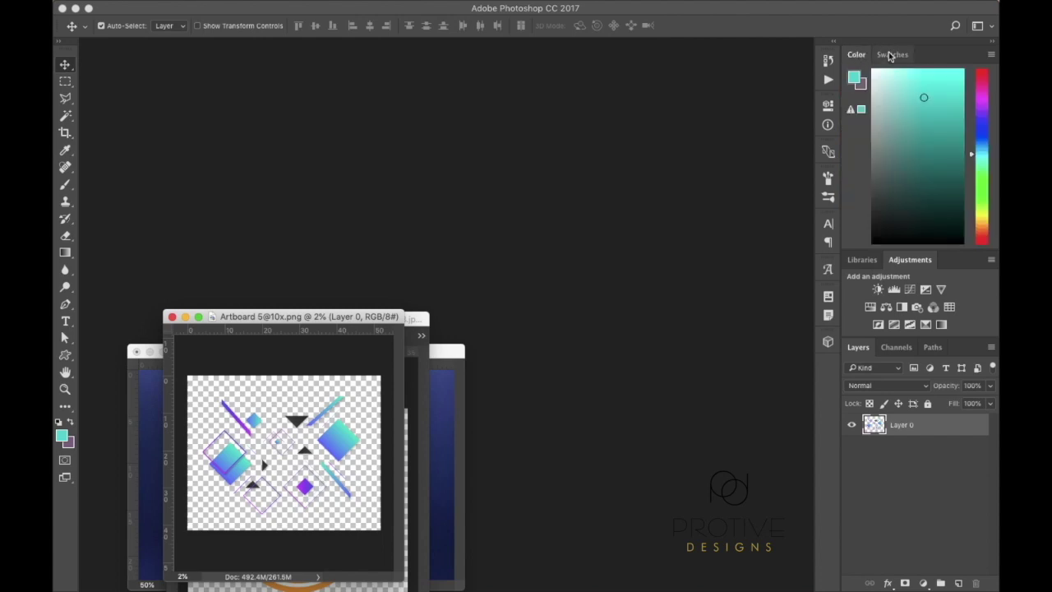
left_click(890, 54)
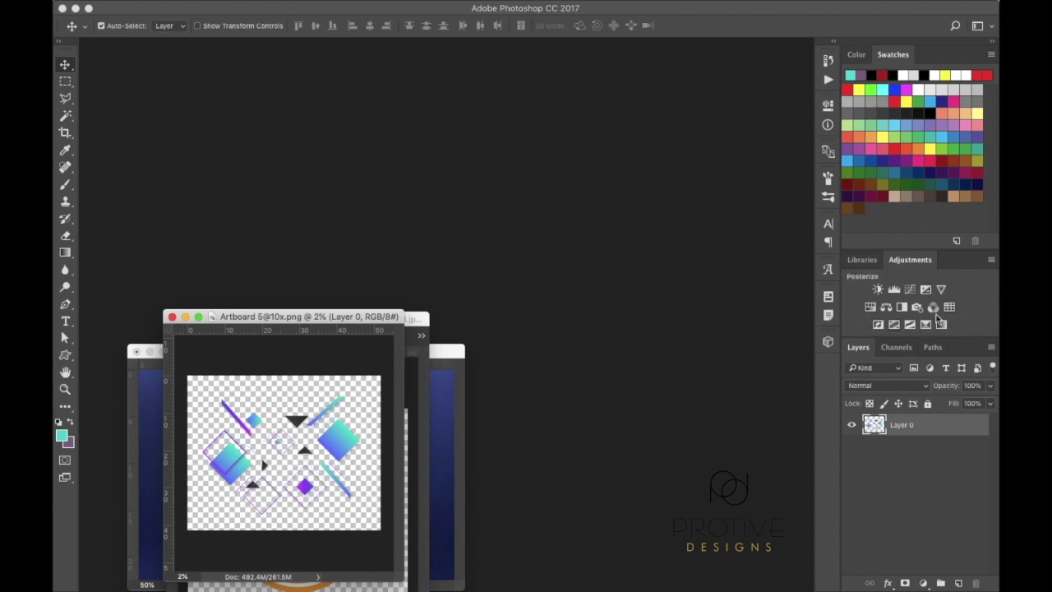
- Glance at the Libraries, return to the Adjustments, and review the available layer filter types, keeping Kind
left_click(863, 260)
left_click(908, 261)
left_click(899, 369)
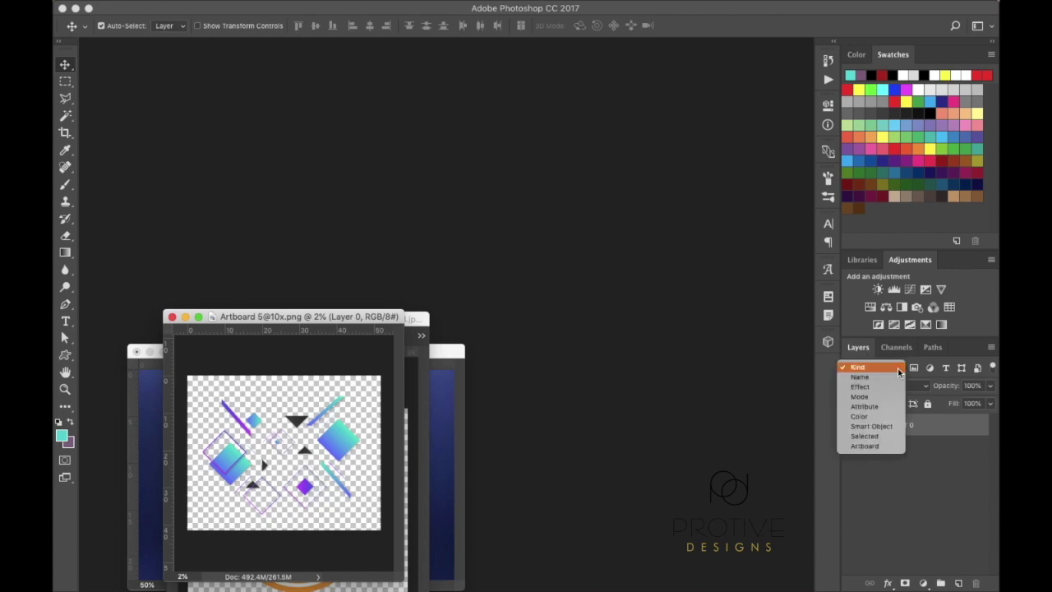
left_click(875, 482)
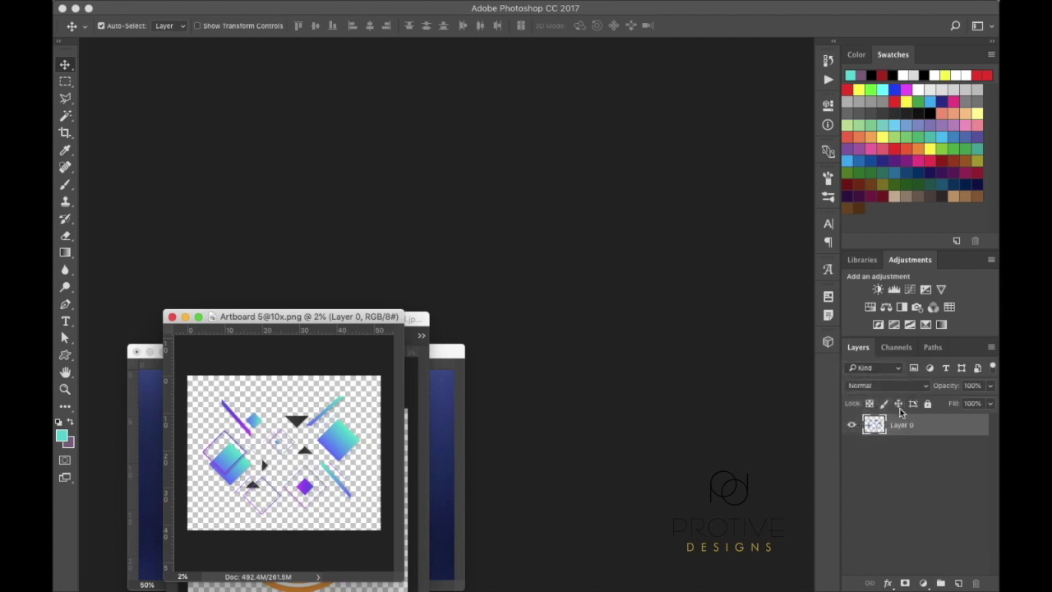
left_click(899, 367)
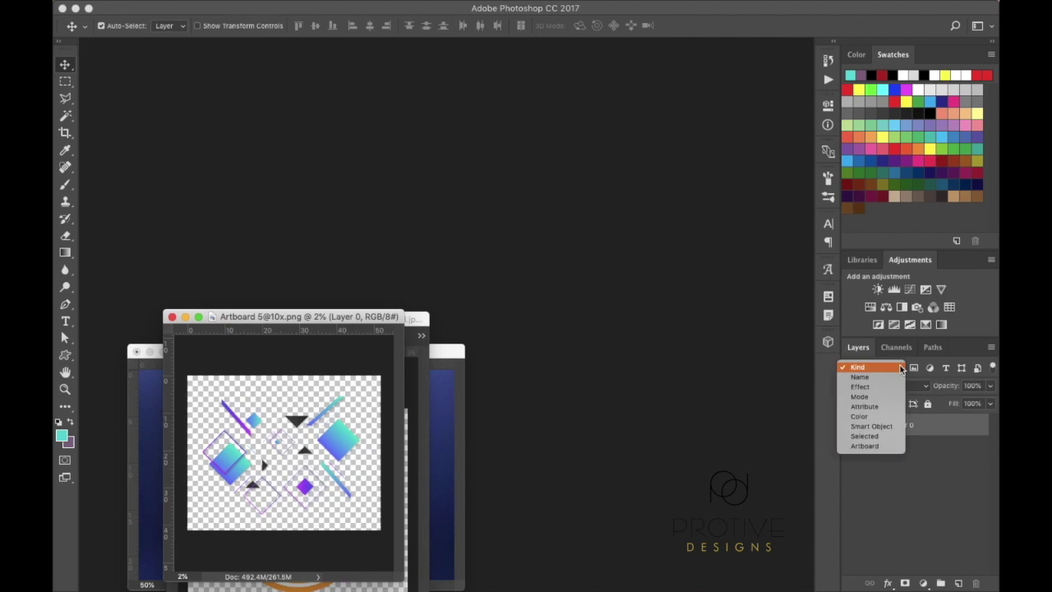
left_click(888, 369)
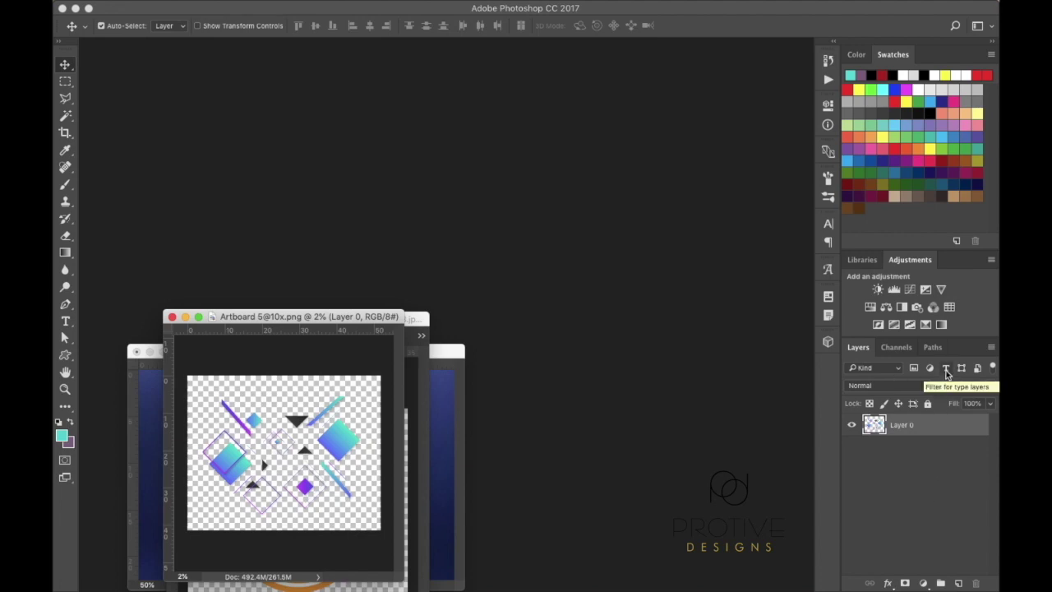
- Try filtering the layers by Name and restore the filter type to Kind
left_click(898, 370)
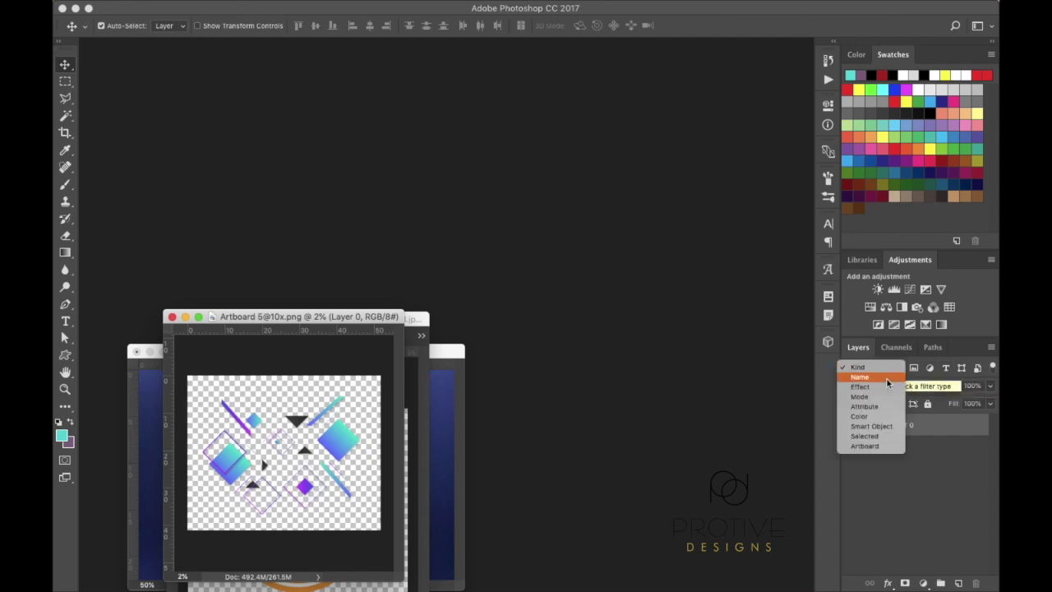
left_click(886, 377)
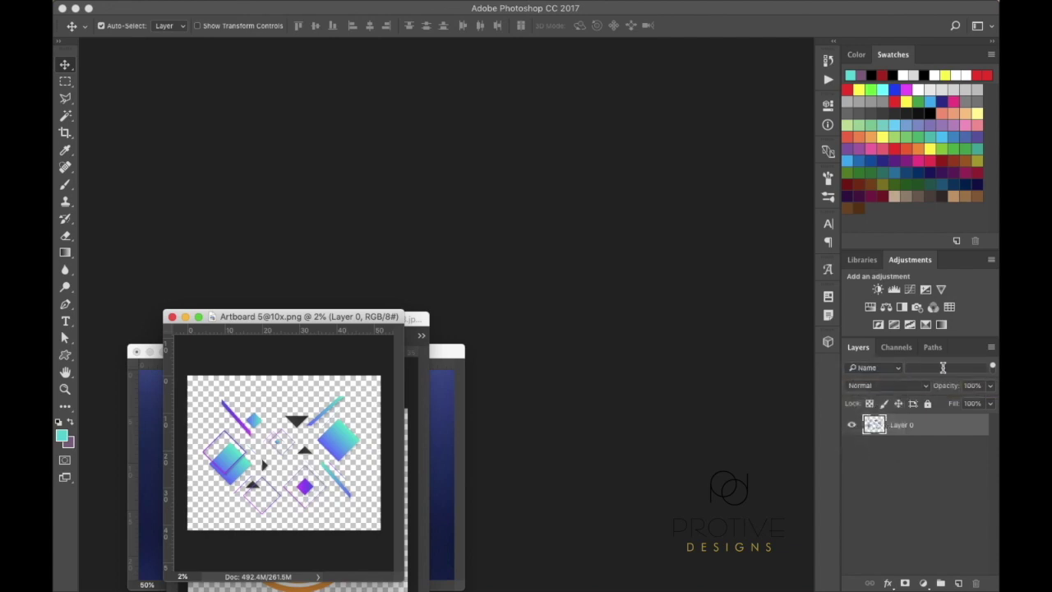
left_click(898, 367)
left_click(887, 359)
- Review the full set of blend modes and the commands available for Layer 0, leaving the layer unchanged
left_click(923, 387)
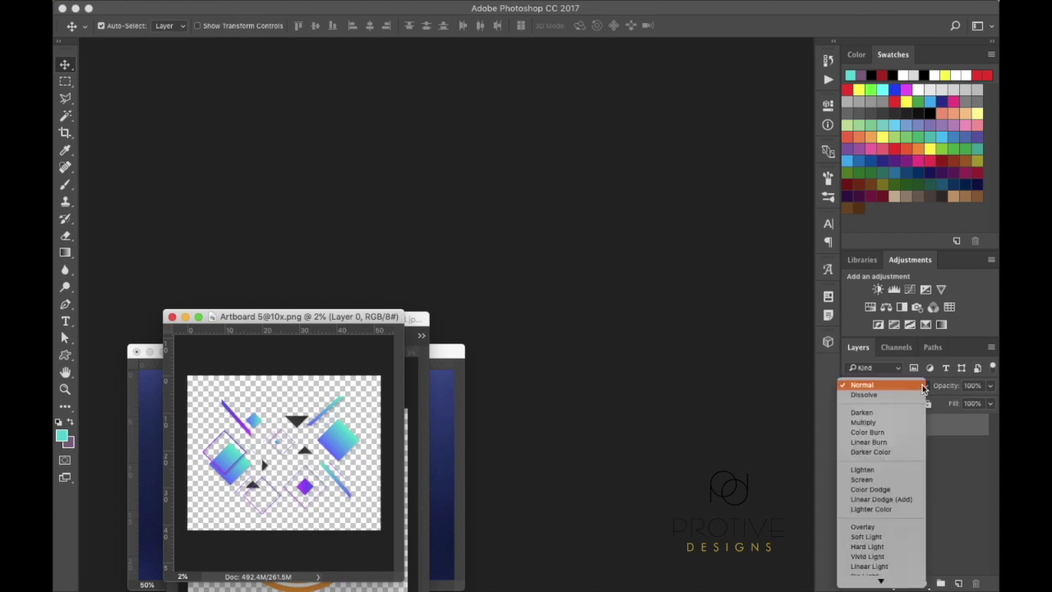
scroll(868, 575, "down", 3)
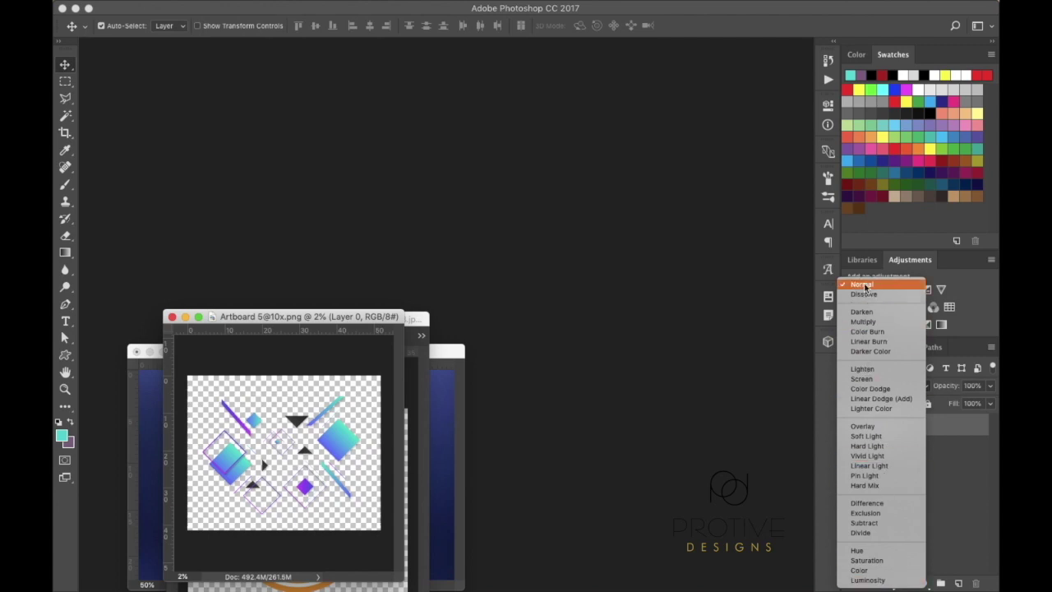
left_click(945, 519)
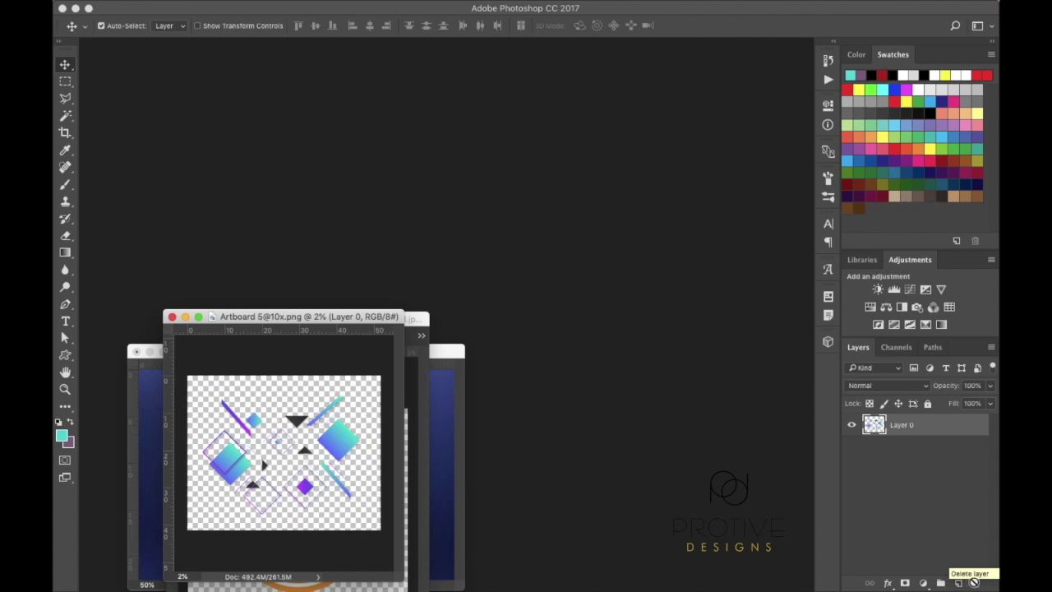
right_click(905, 429)
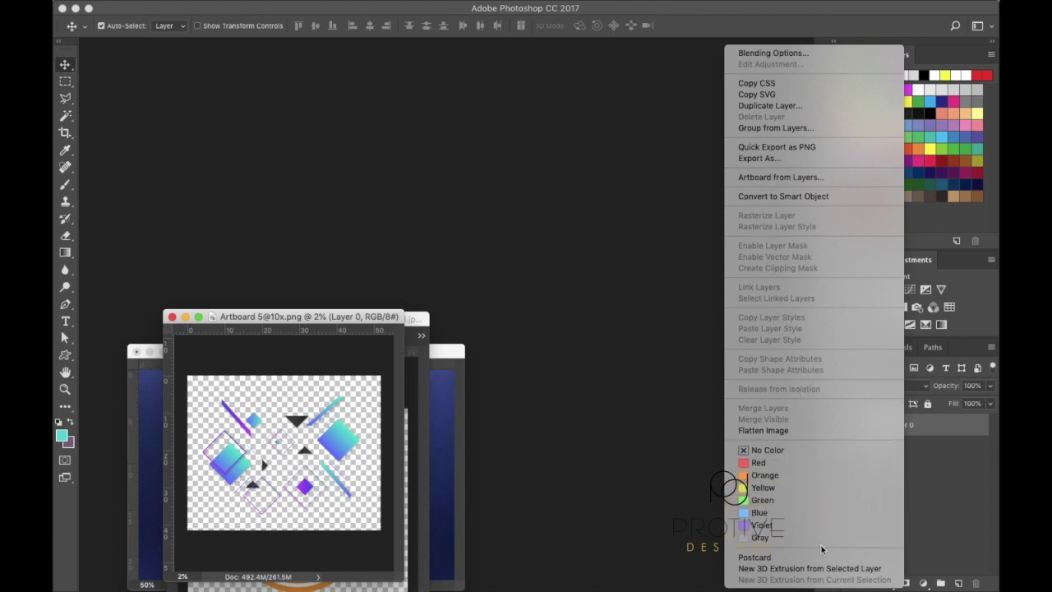
left_click(974, 506)
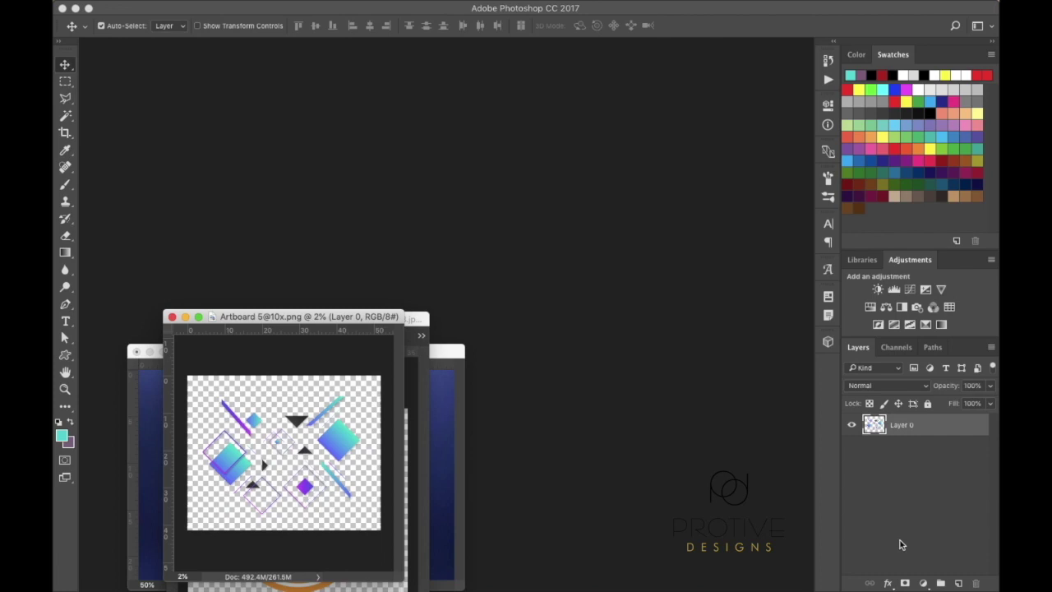
- View the image's colour channels and paths, and return to the layer list
left_click(899, 348)
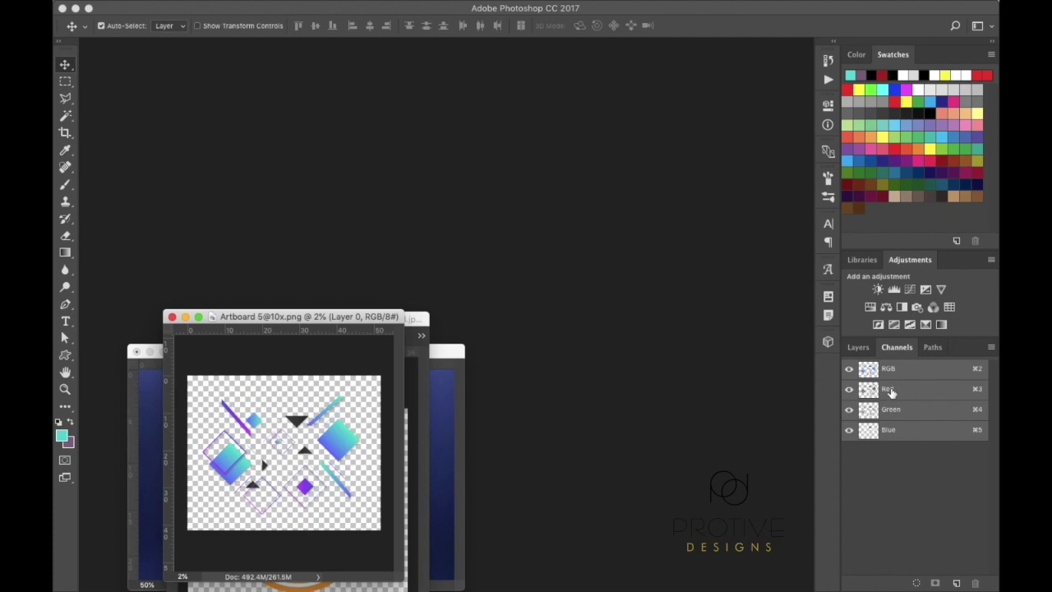
left_click(932, 348)
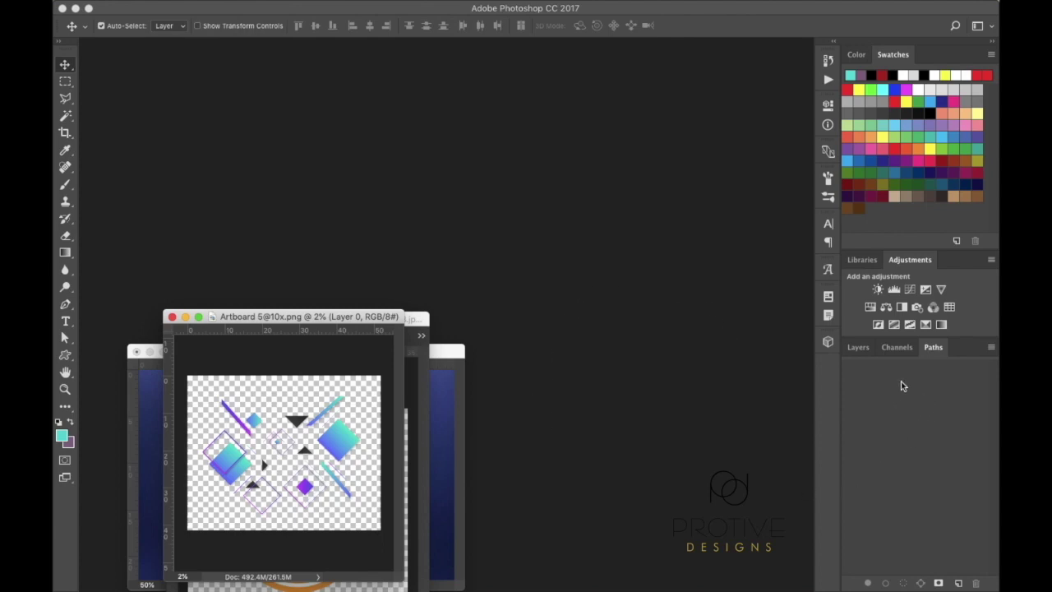
left_click(858, 347)
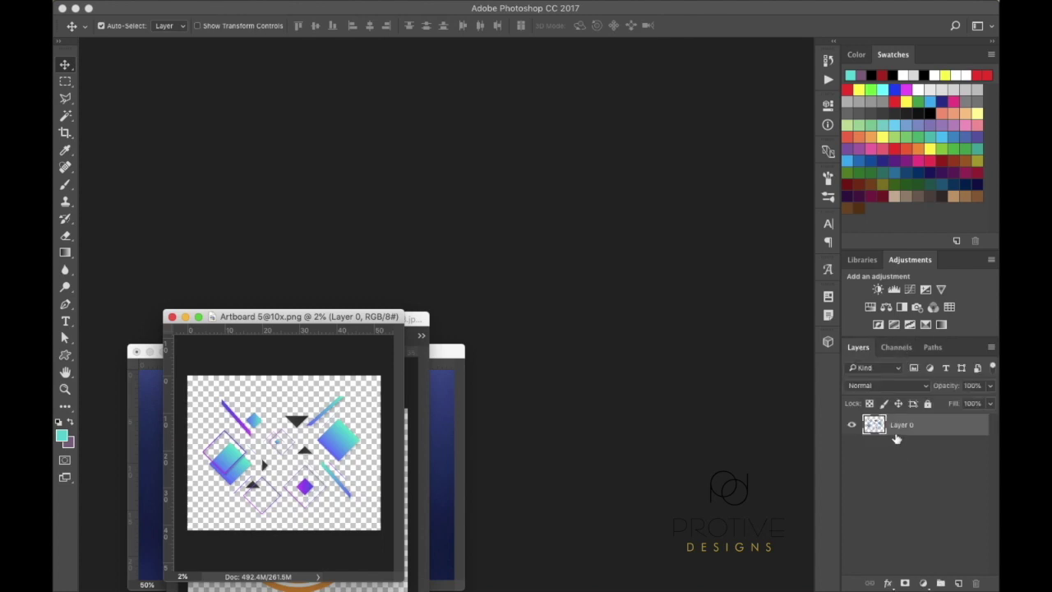
left_click(932, 348)
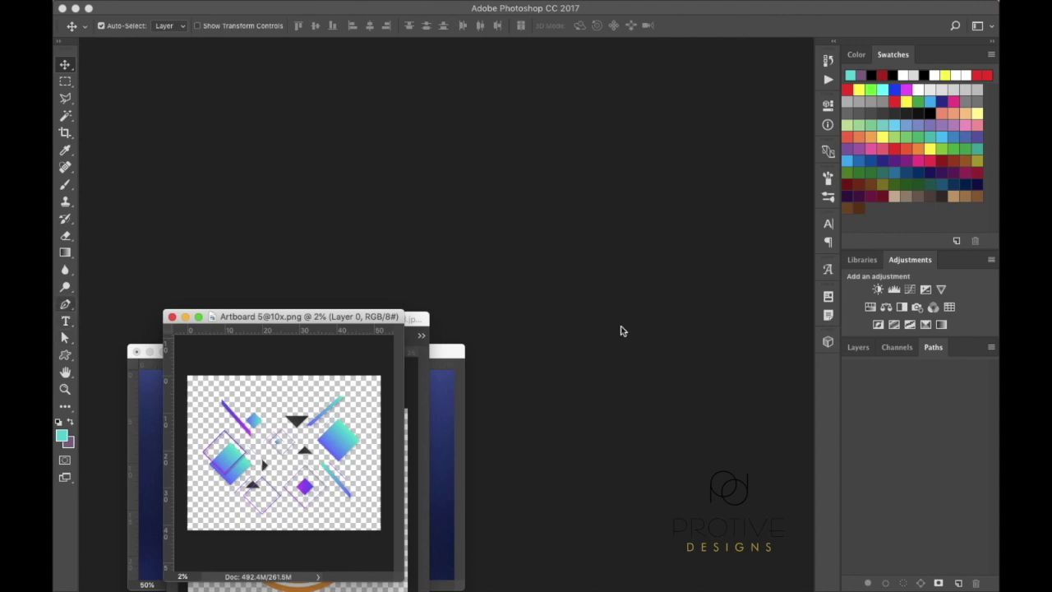
left_click(860, 348)
- Look through the main application commands, including the selection commands and the list of available windows, without running any
mouse_move(656, 5)
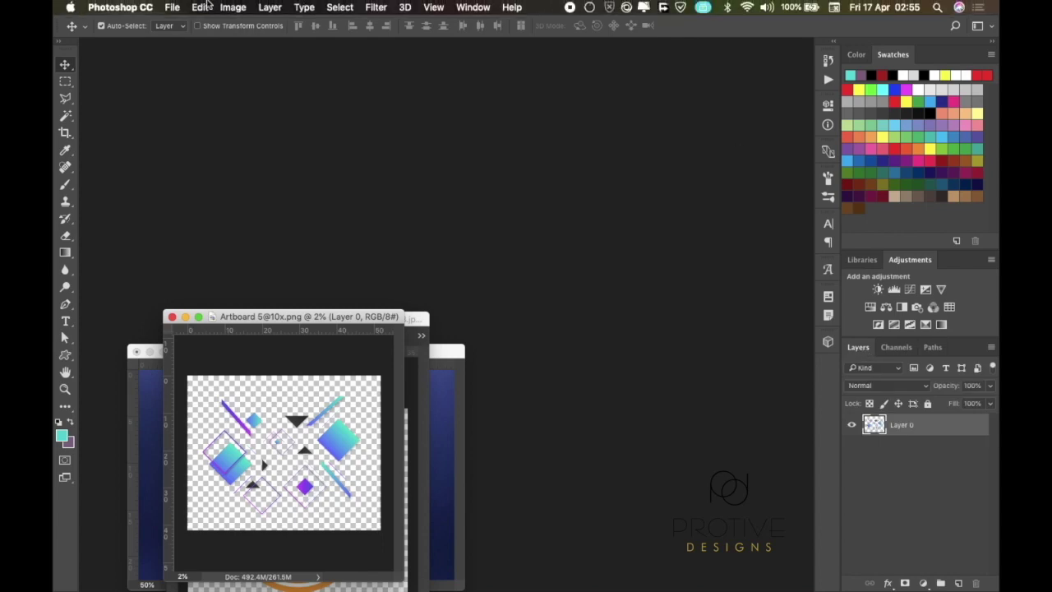
left_click(154, 10)
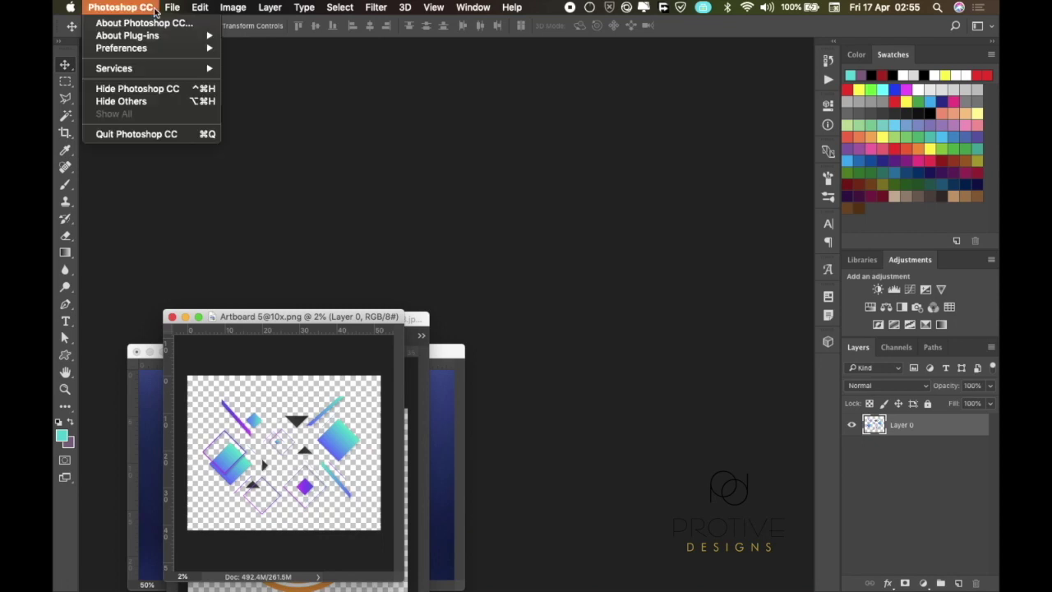
mouse_move(274, 8)
mouse_move(340, 9)
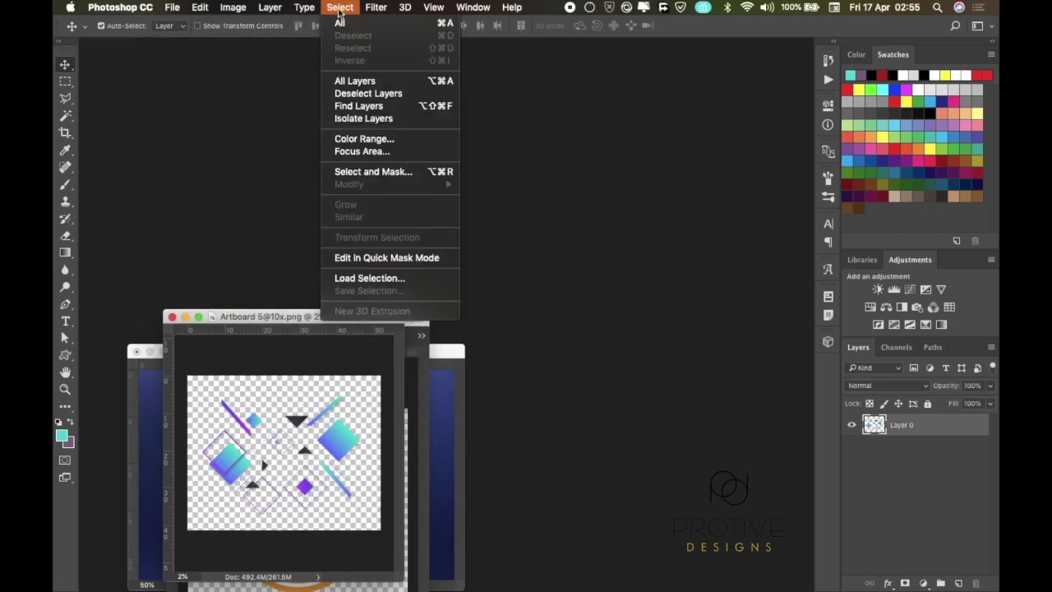
mouse_move(476, 10)
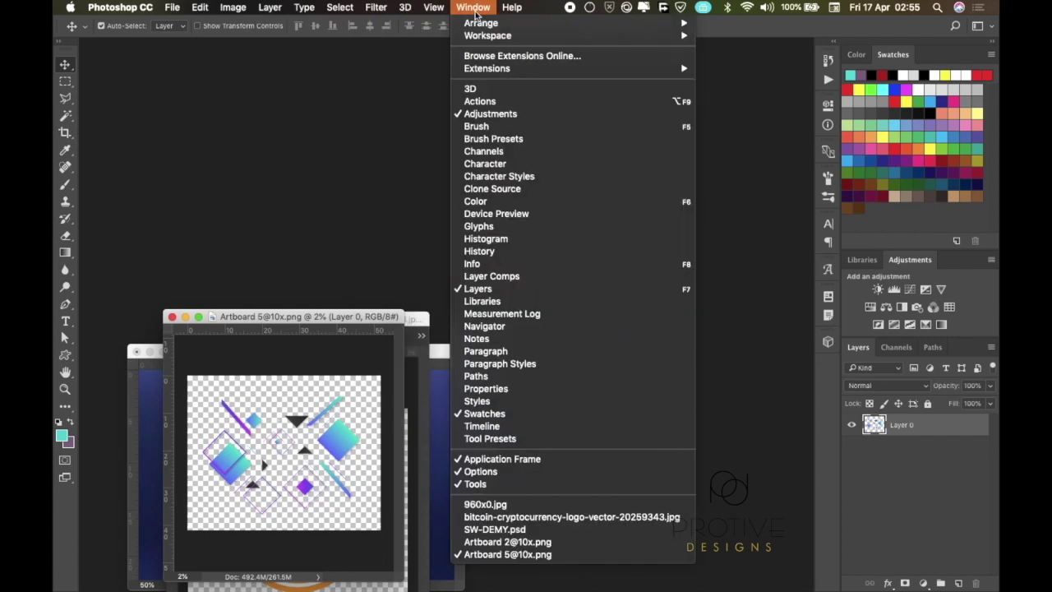
left_click(361, 128)
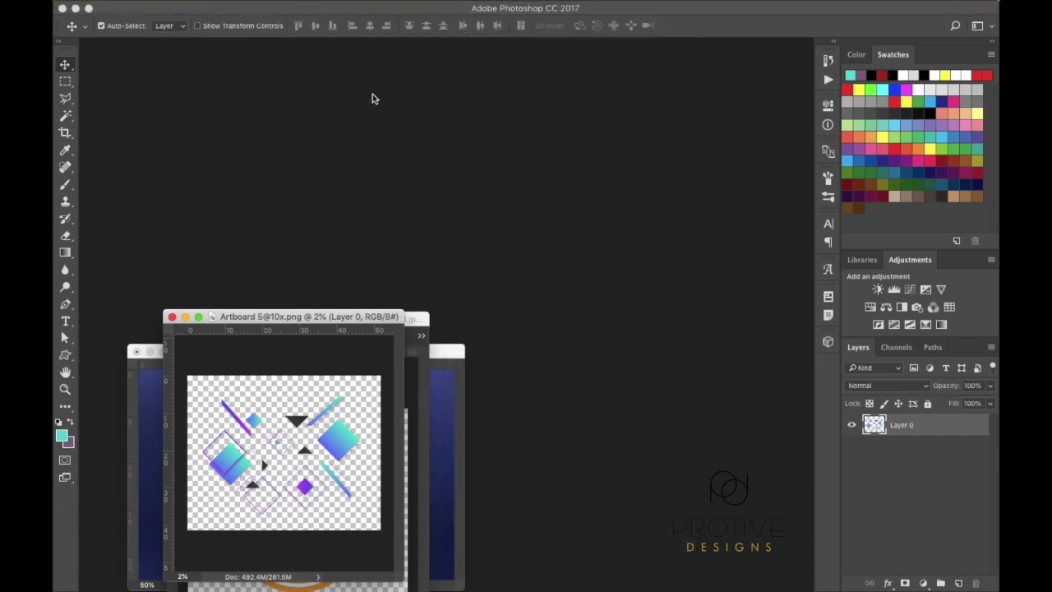